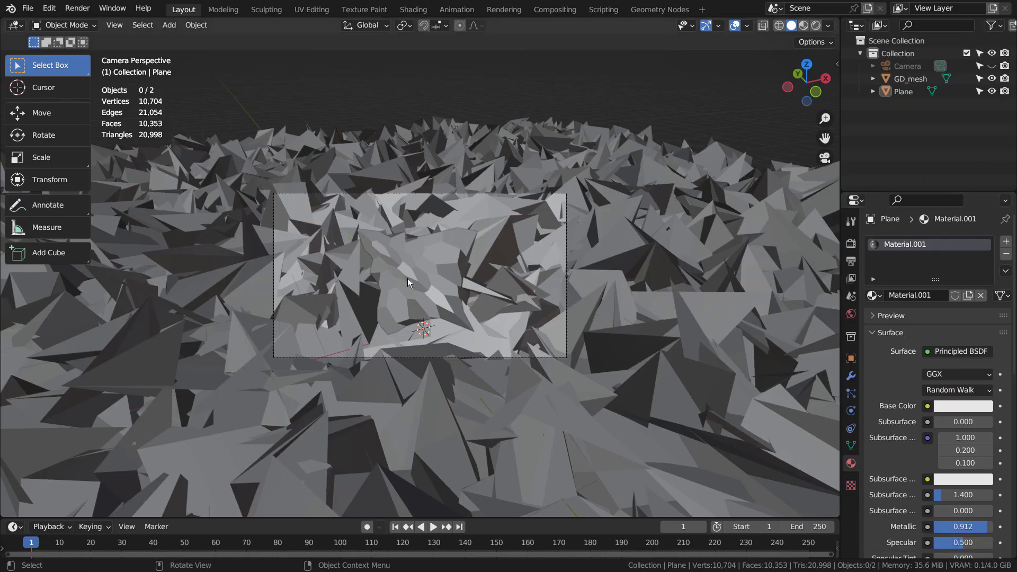
Step: Hide the spiky Plane and frame the small GD_mesh object in the view
left_click(408, 277)
middle_click_drag(697, 351, 698, 327)
scroll(697, 327, "down", 9)
left_click(517, 346)
middle_click_drag(517, 346, 589, 392)
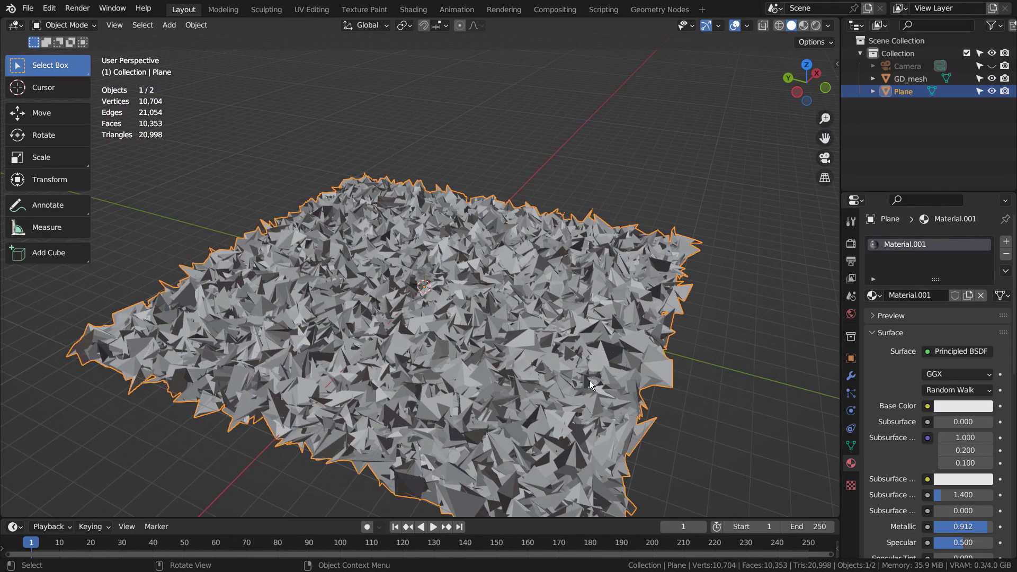
key("h")
left_click(429, 273)
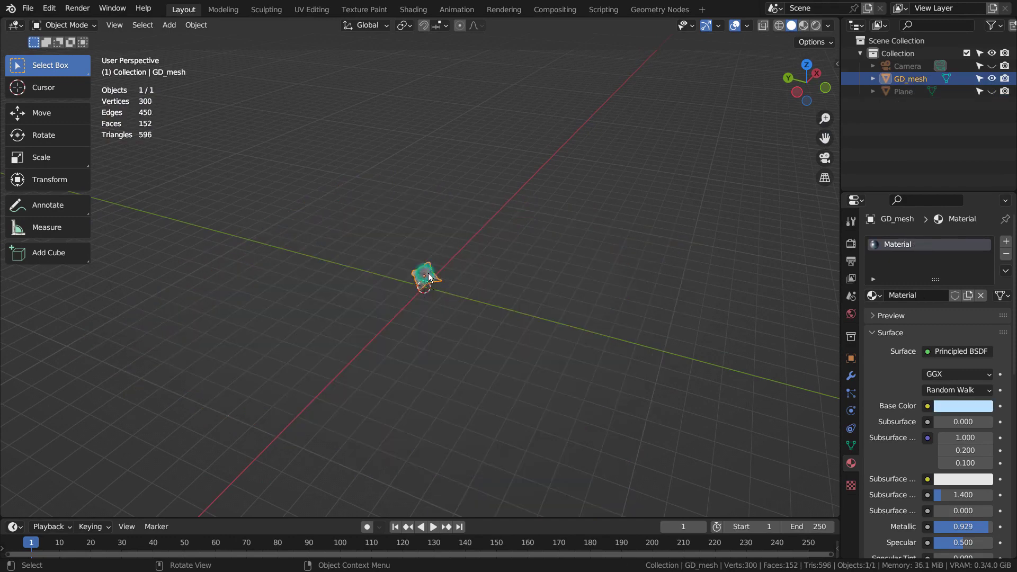
key("KP_Decimal")
middle_click_drag(367, 357, 545, 323)
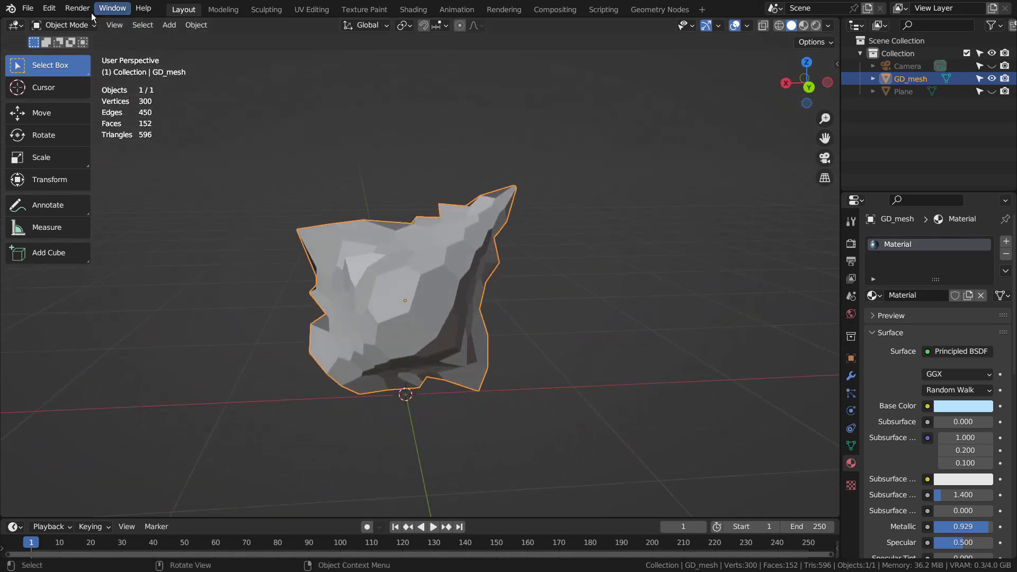
Step: Search the add-ons preferences for "geo" to check whether Geodesic Domes is enabled
left_click(49, 7)
left_click(79, 187)
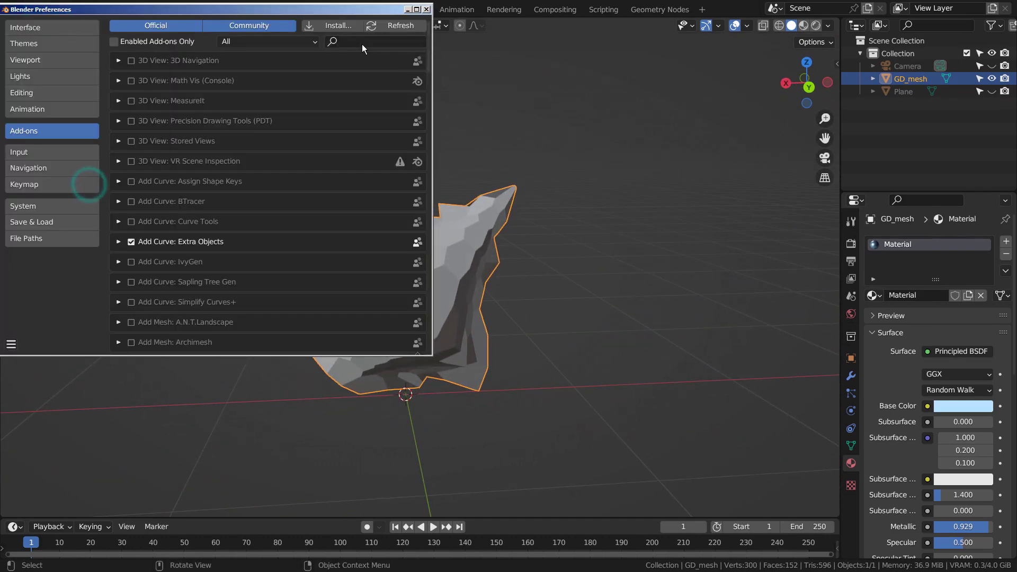
type("geo")
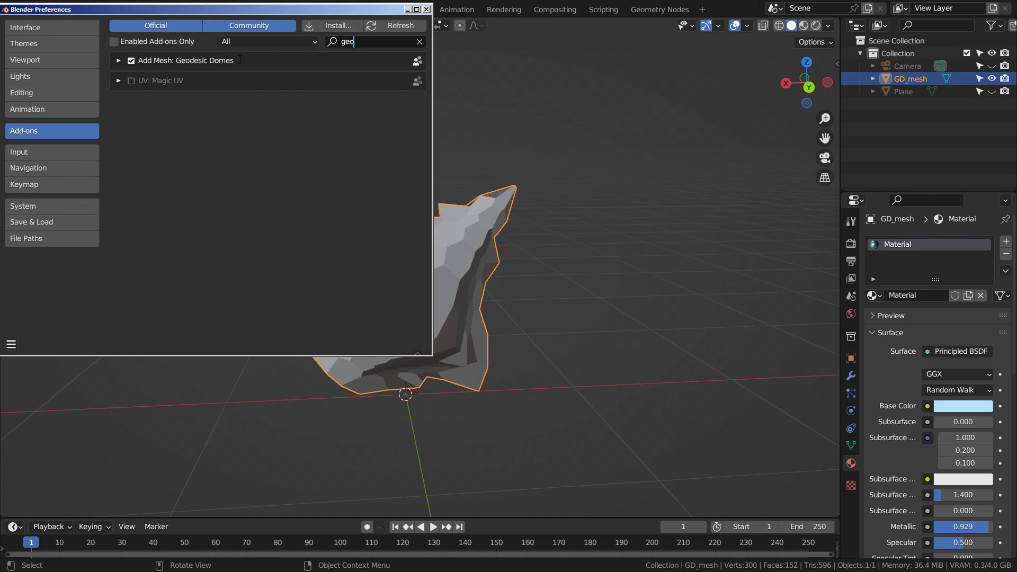
left_click(429, 9)
Step: Hide GD_mesh and add a new Geodesic Dome mesh at the world origin
key("Delete")
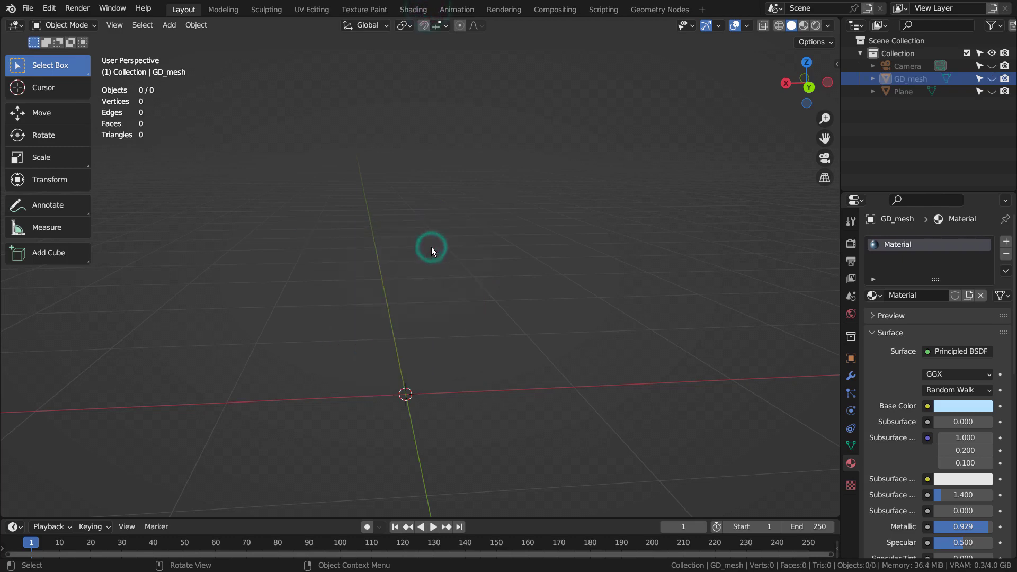
middle_click_drag(431, 246, 470, 297)
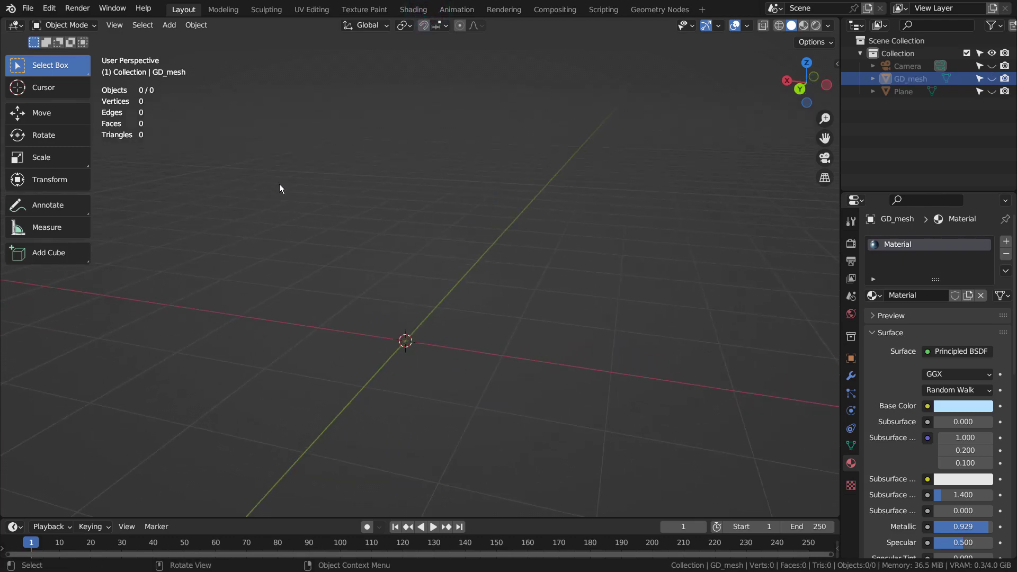
key("shift+a")
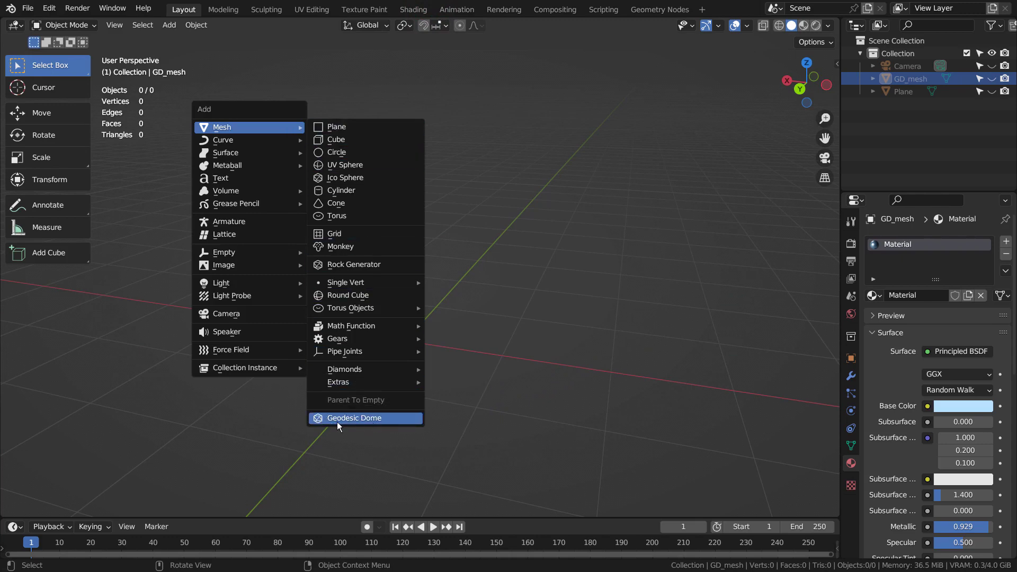
left_click(393, 417)
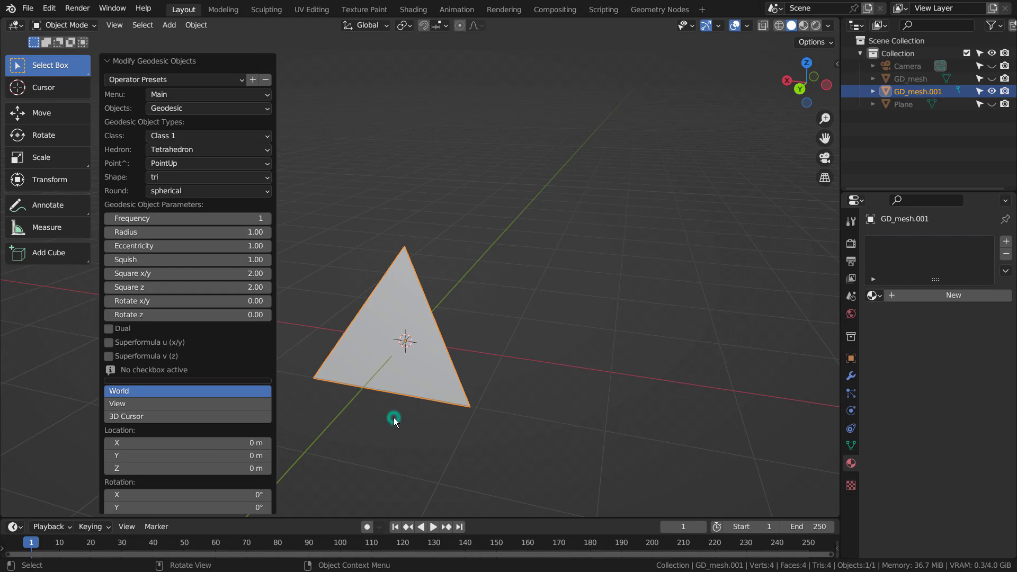
middle_click_drag(415, 348, 360, 325)
Step: Look at the operator presets and the Faces settings of the new dome
left_click(227, 79)
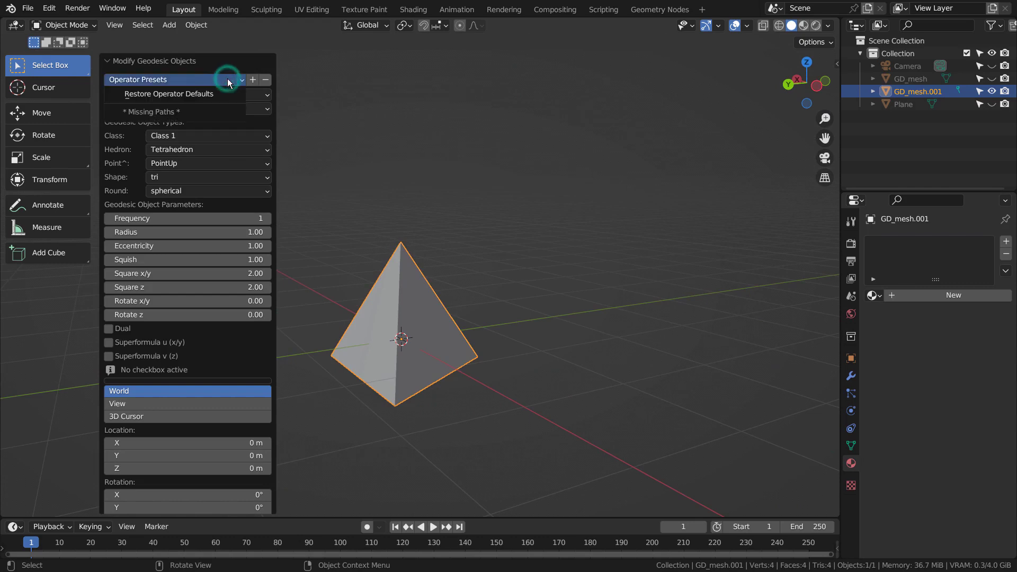
left_click(222, 79)
left_click(223, 93)
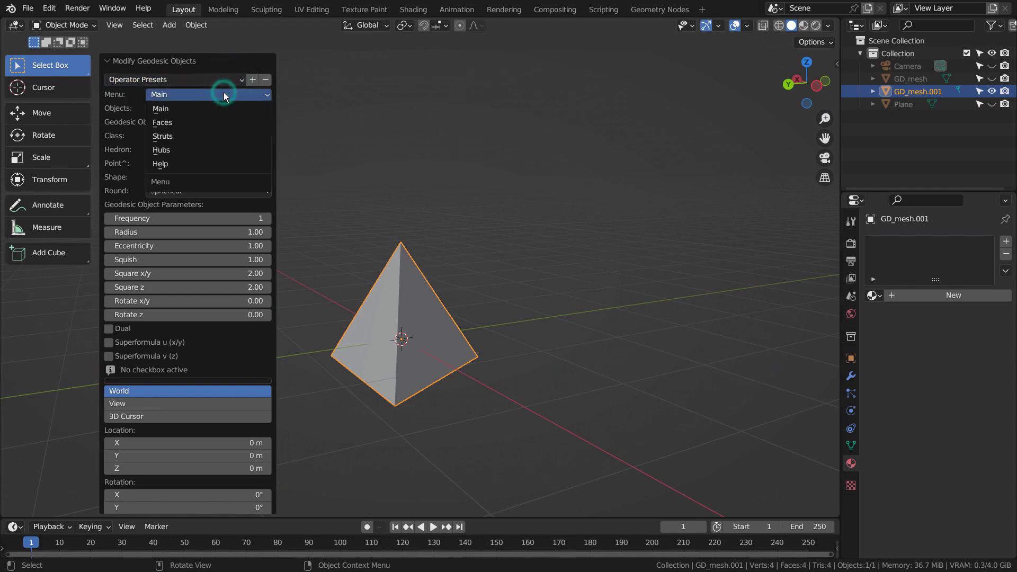
left_click(224, 119)
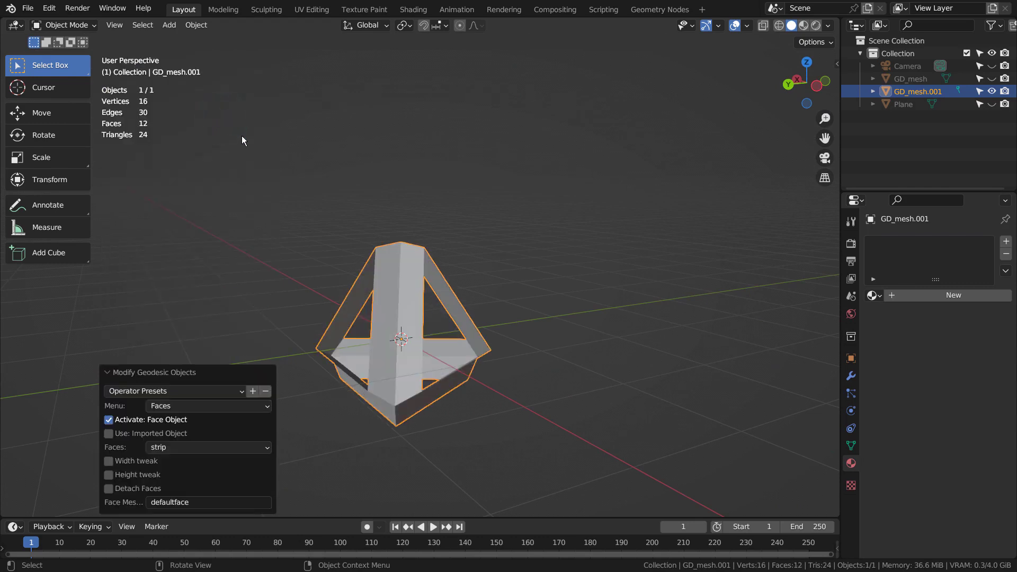
middle_click_drag(384, 386, 450, 392)
left_click(233, 409)
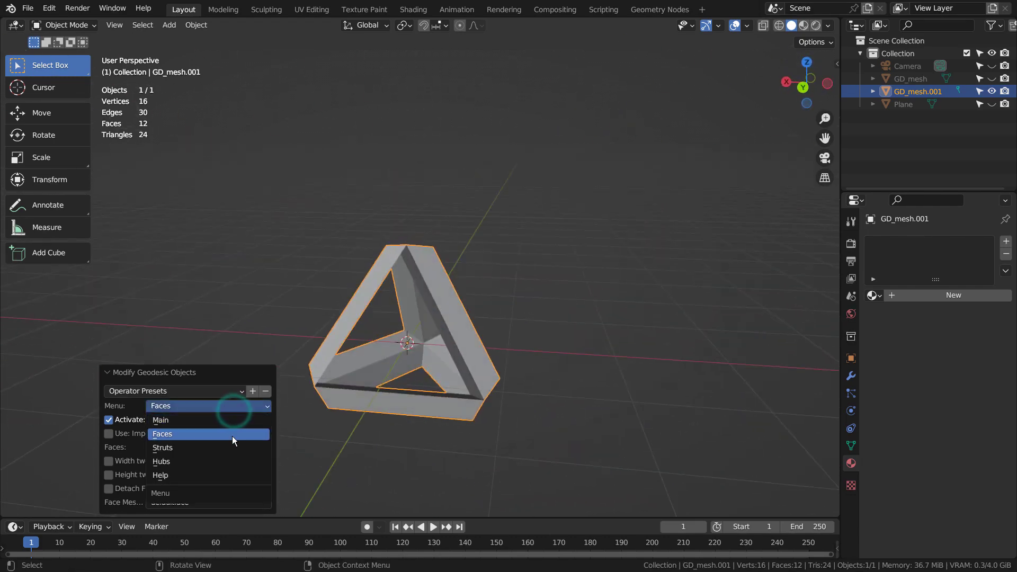
left_click(232, 436)
Step: Go through the dome's Struts, Hubs and Help settings, finishing back at the Main settings
left_click(233, 408)
left_click(234, 445)
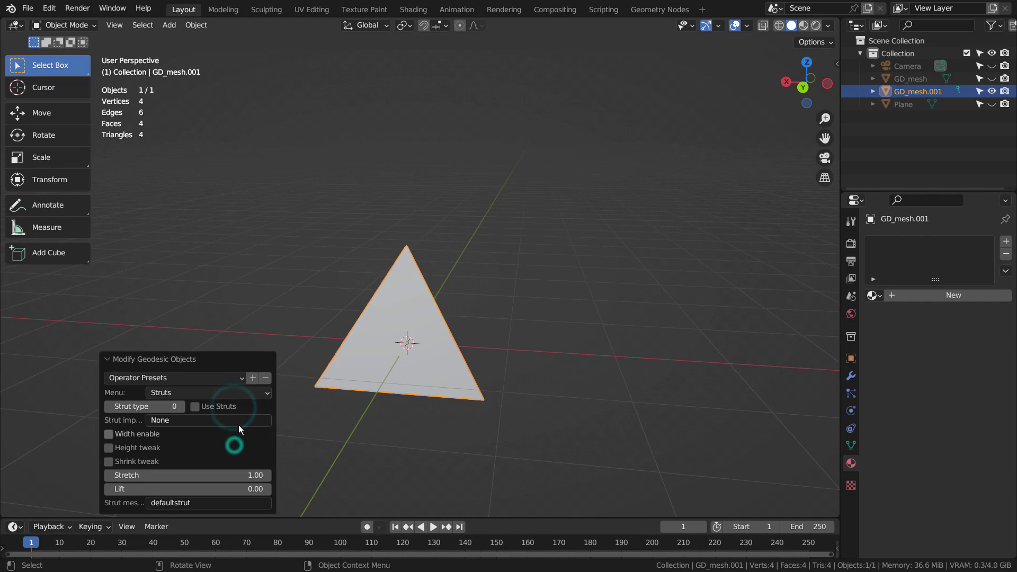
left_click(245, 394)
left_click(242, 447)
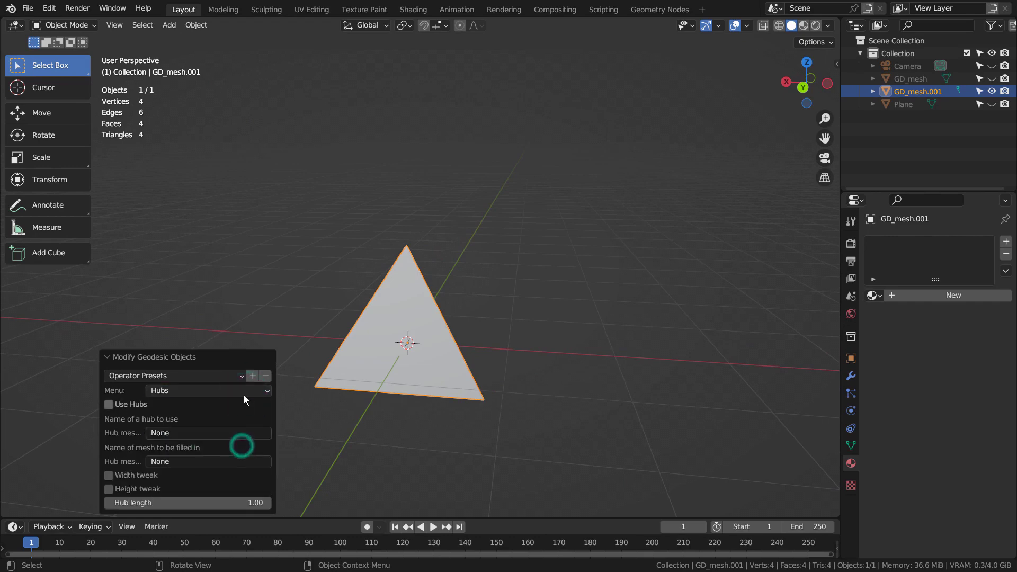
left_click(244, 395)
left_click(241, 460)
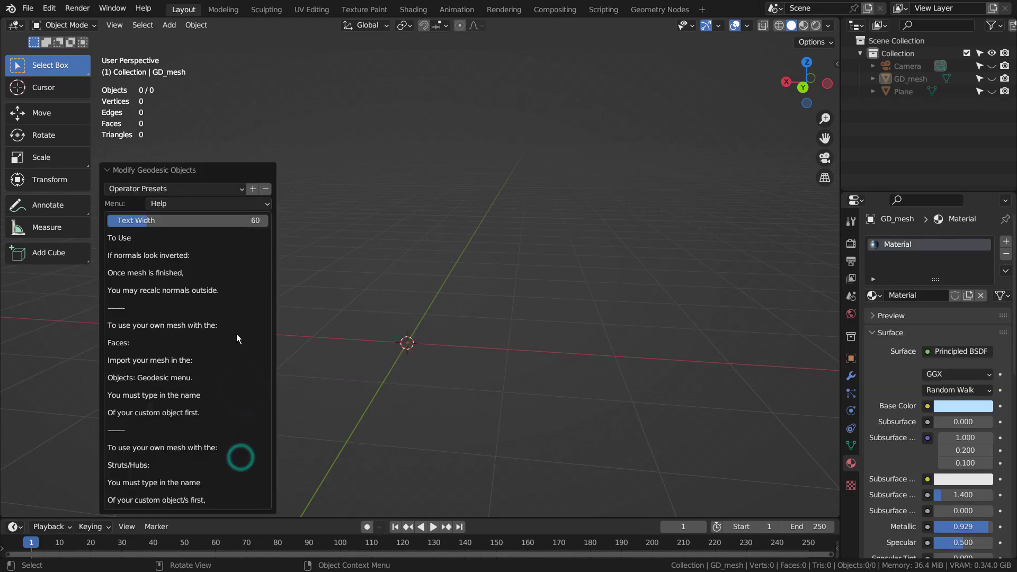
left_click(216, 206)
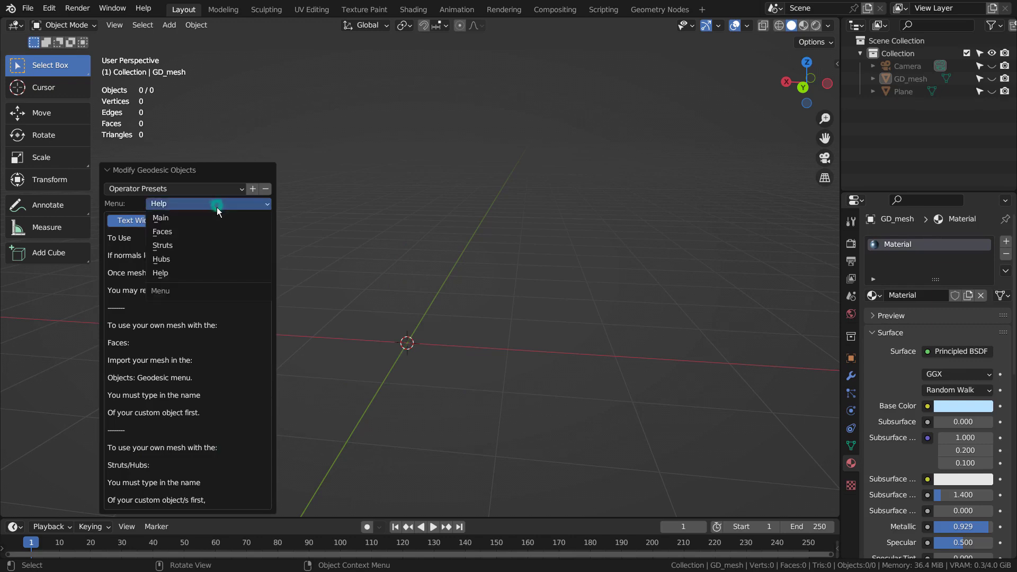
left_click(216, 218)
Step: Try the Grid and Cylinder object types, varying the cylinder's resolution and scale
left_click(237, 107)
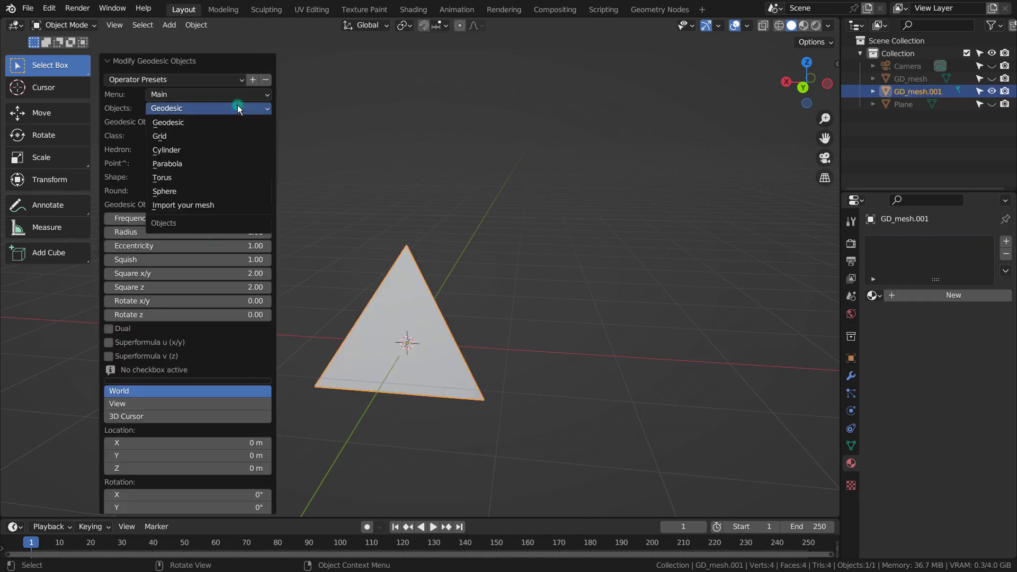
left_click(233, 133)
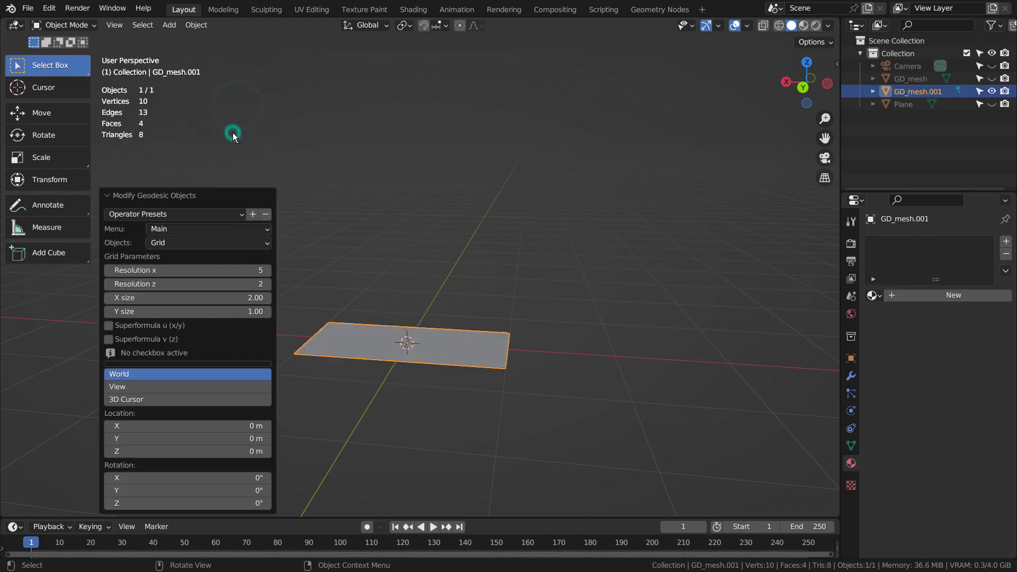
left_click(229, 244)
left_click(227, 284)
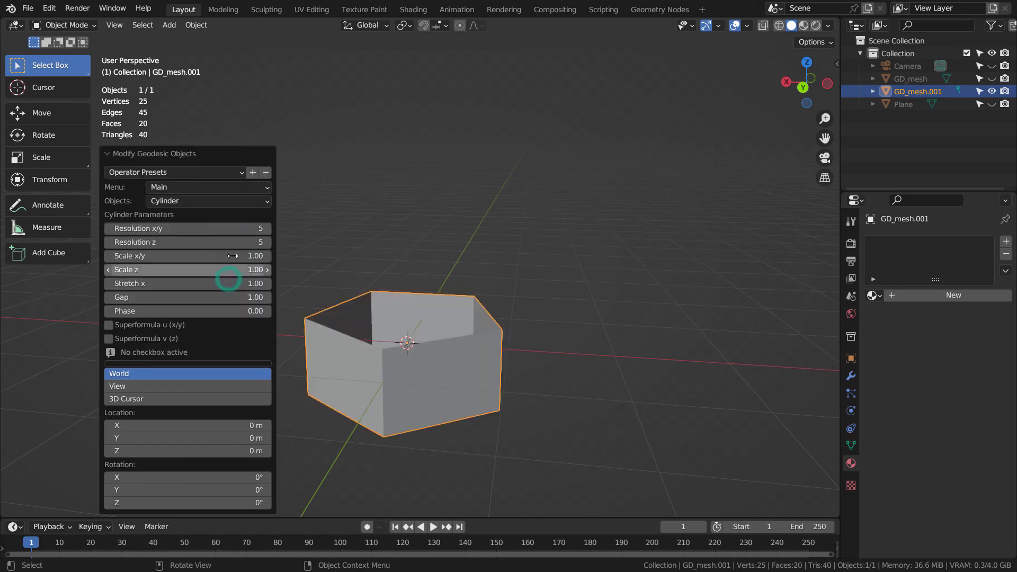
middle_click_drag(462, 367, 452, 428)
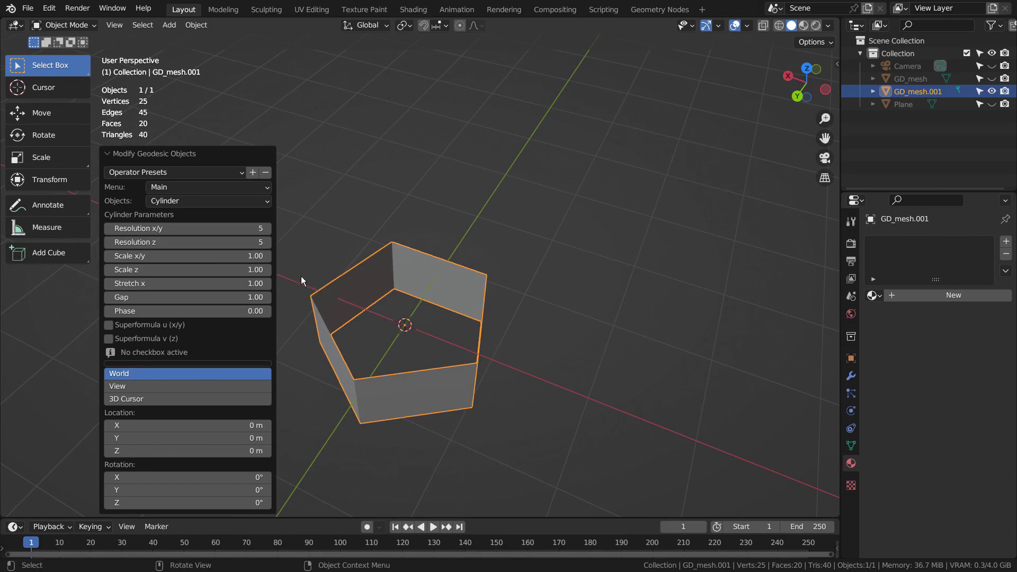
left_click(267, 229)
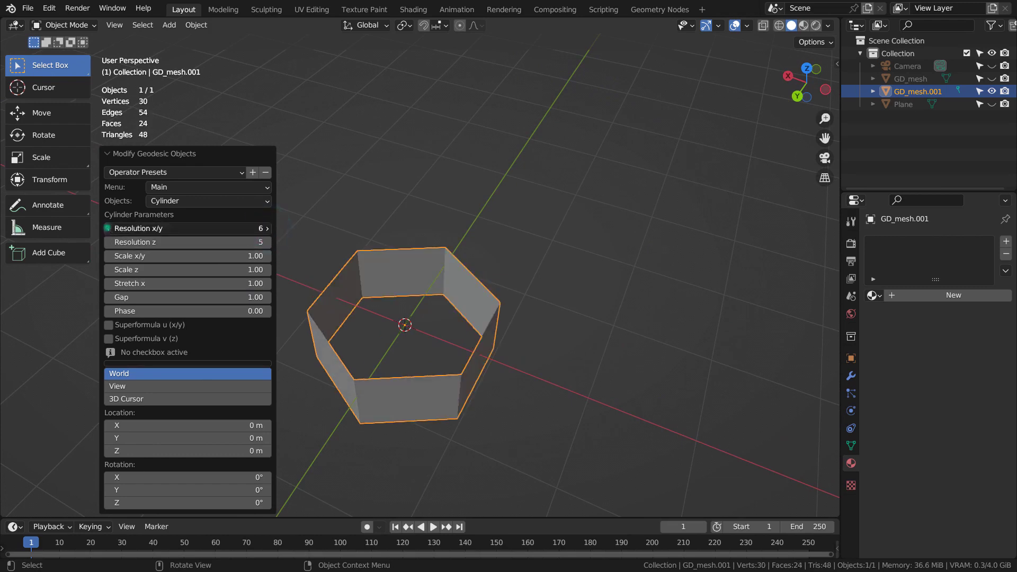
left_click(108, 228)
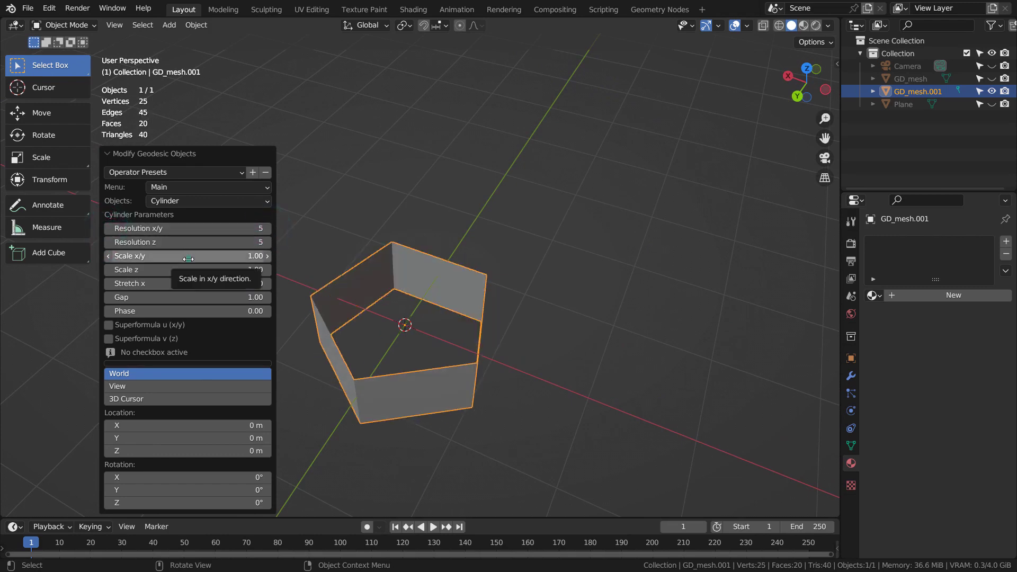
left_click_drag(188, 259, 254, 270)
mouse_move(170, 231)
left_mouse_down()
mouse_move(222, 231)
mouse_move(175, 231)
mouse_move(162, 246)
left_mouse_up()
Step: Try the Parabola object type and vary its shape parameters
left_click(255, 199)
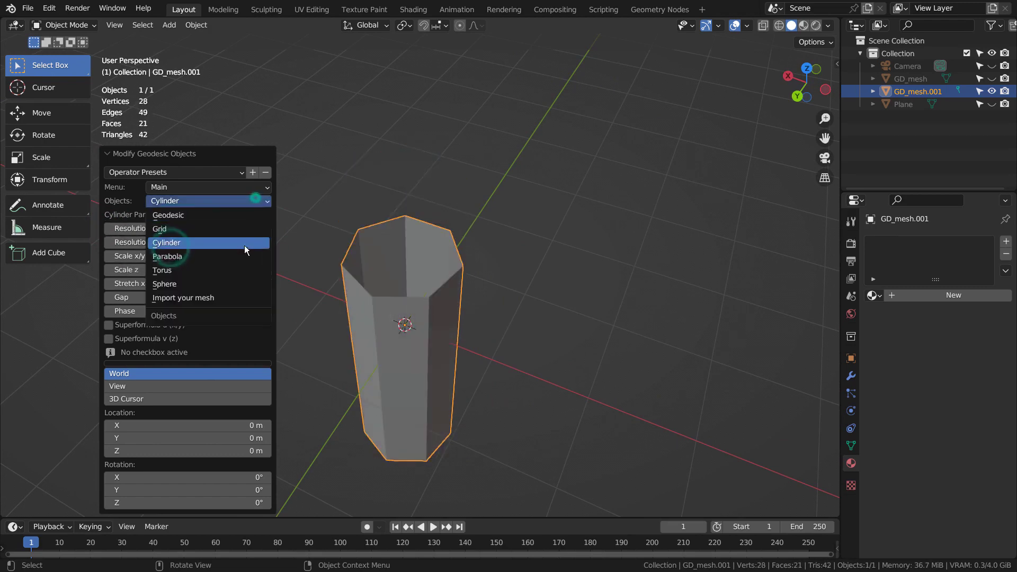
left_click(246, 255)
middle_click_drag(667, 268, 529, 211)
left_click_drag(211, 232, 252, 231)
mouse_move(188, 257)
left_mouse_down()
mouse_move(225, 258)
mouse_move(177, 257)
left_mouse_up()
middle_click_drag(434, 239, 547, 236)
mouse_move(208, 297)
left_mouse_down()
mouse_move(222, 297)
mouse_move(208, 297)
left_mouse_up()
Step: Try the Torus object type with Stretch x 1.96, a changed z resolution and a changed x/y gap
left_click(243, 201)
left_click(240, 267)
left_click_drag(200, 255, 223, 256)
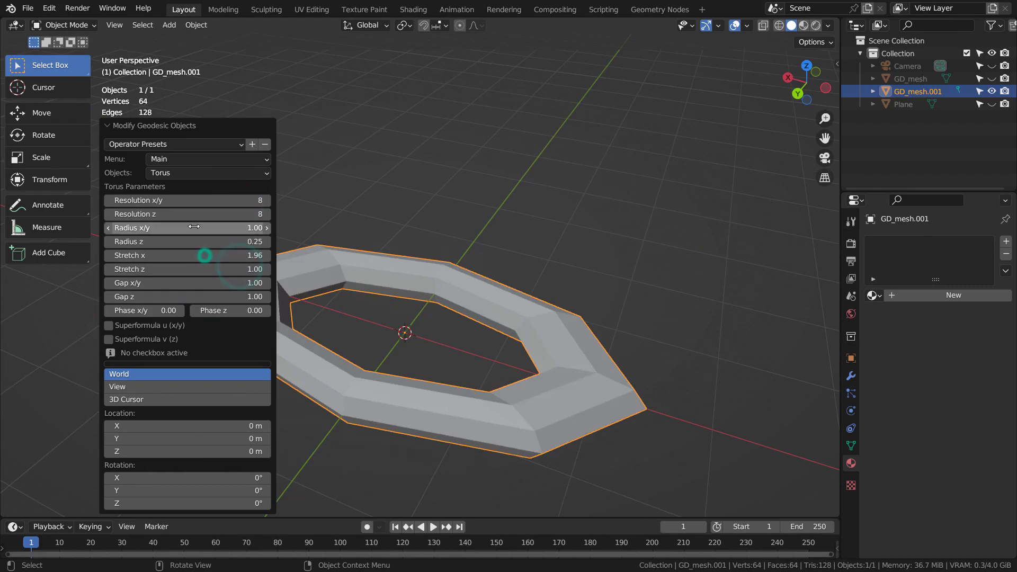
left_click_drag(193, 214, 217, 214)
left_click_drag(182, 283, 206, 283)
middle_click_drag(503, 202, 561, 201)
Step: Try the Sphere object type and vary its parameters
left_click(186, 172)
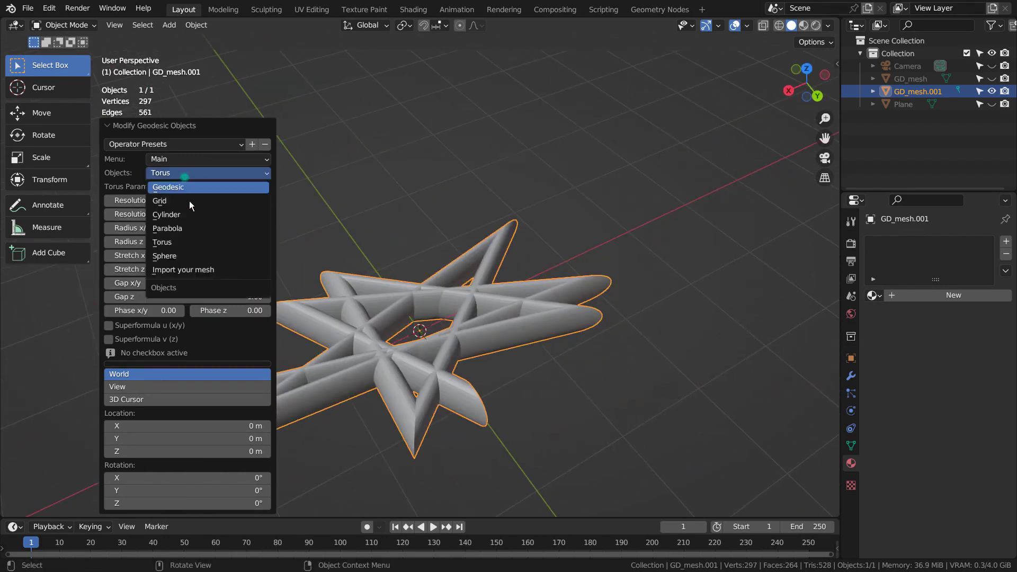
left_click(205, 258)
left_click_drag(170, 228, 182, 227)
left_click_drag(153, 269, 122, 270)
middle_click_drag(336, 288, 206, 205)
left_click_drag(206, 205, 243, 204)
left_click_drag(200, 215, 217, 215)
middle_click_drag(477, 249, 334, 291)
Step: Switch the object type back to Geodesic with hex shape, flat rounding and EdgeUp orientation
left_click(203, 177)
left_click(197, 188)
left_click(241, 138)
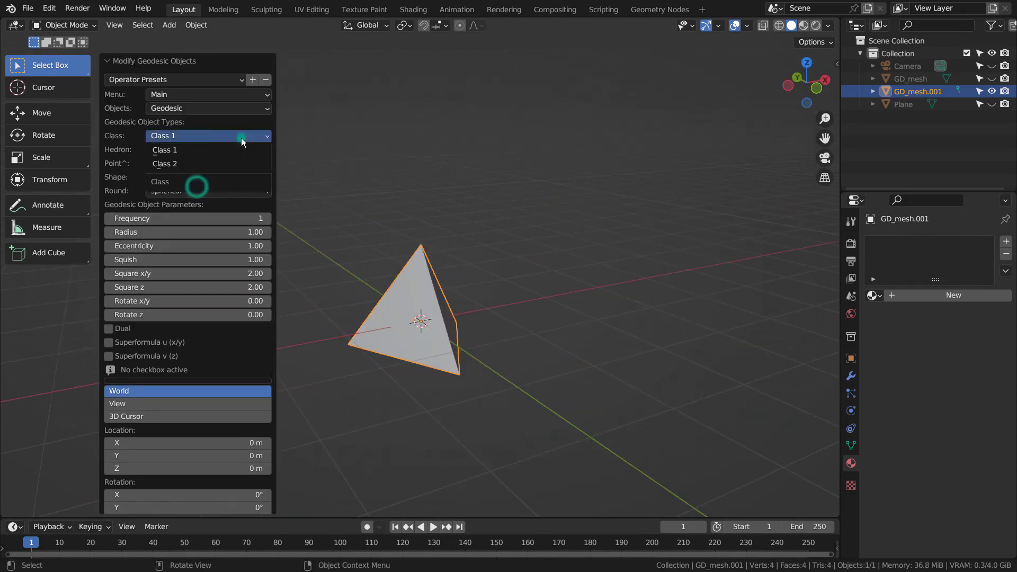
left_click(240, 176)
left_click(240, 204)
left_click(240, 190)
left_click(239, 216)
left_click(237, 165)
left_click(239, 188)
left_click(231, 191)
middle_click_drag(440, 249, 630, 270)
Step: Try other class and point orientation options on the geodesic object and set its frequency to 2
left_click(184, 136)
left_click(192, 160)
left_click(192, 161)
left_click(198, 180)
left_click_drag(194, 218, 197, 245)
left_click(198, 218)
type("2")
key("Return")
Step: Set Squish to 1.96, Square x/y to 0.71, Square z to 0.83, Rotate x/y to 2.85 and Rotate z to -0.21, and enable Dual
left_click_drag(171, 261, 222, 260)
left_click_drag(168, 272, 102, 286)
mouse_move(161, 302)
left_mouse_down()
mouse_move(313, 303)
mouse_move(137, 313)
mouse_move(147, 314)
left_mouse_up()
left_click(118, 329)
middle_click_drag(365, 304, 141, 295)
Step: Set the geodesic object's frequency to 9, radius to 1.27 and eccentricity to 2.08, with point orientation EdgeUp
mouse_move(162, 218)
left_mouse_down()
mouse_move(177, 218)
mouse_move(168, 231)
left_mouse_up()
left_click_drag(166, 246, 200, 246)
left_click(188, 163)
left_click(189, 187)
middle_click_drag(463, 268, 542, 283)
left_click_drag(186, 218, 191, 217)
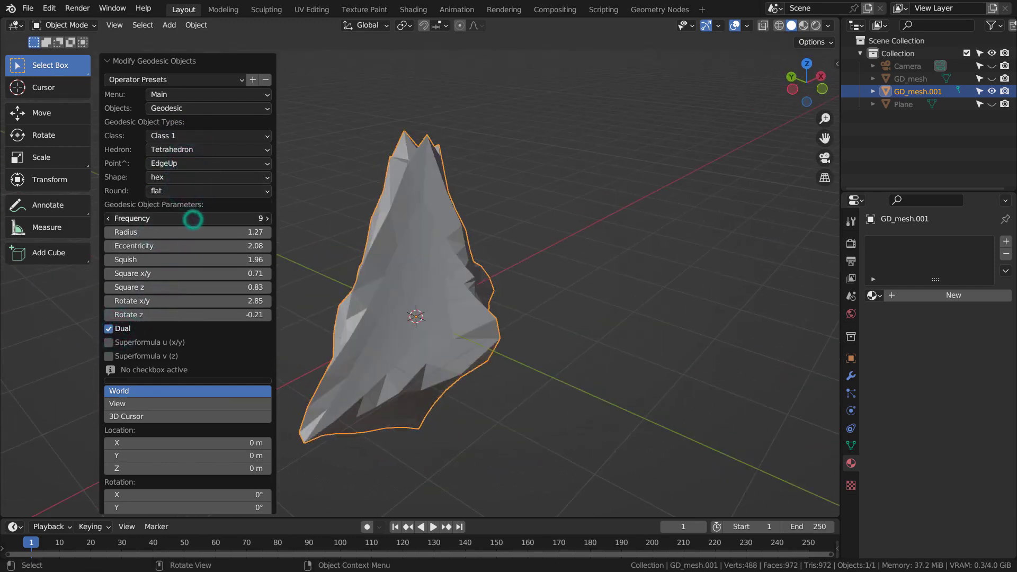
Step: Set Rotate x/y to 3.90, the radius to 1.36 and the shape to star, with flat rounding
left_click_drag(187, 302, 190, 306)
middle_click_drag(347, 332, 478, 399)
left_click_drag(152, 236, 157, 237)
left_click(180, 175)
left_click(180, 192)
left_click(182, 180)
left_click(182, 217)
left_click(189, 190)
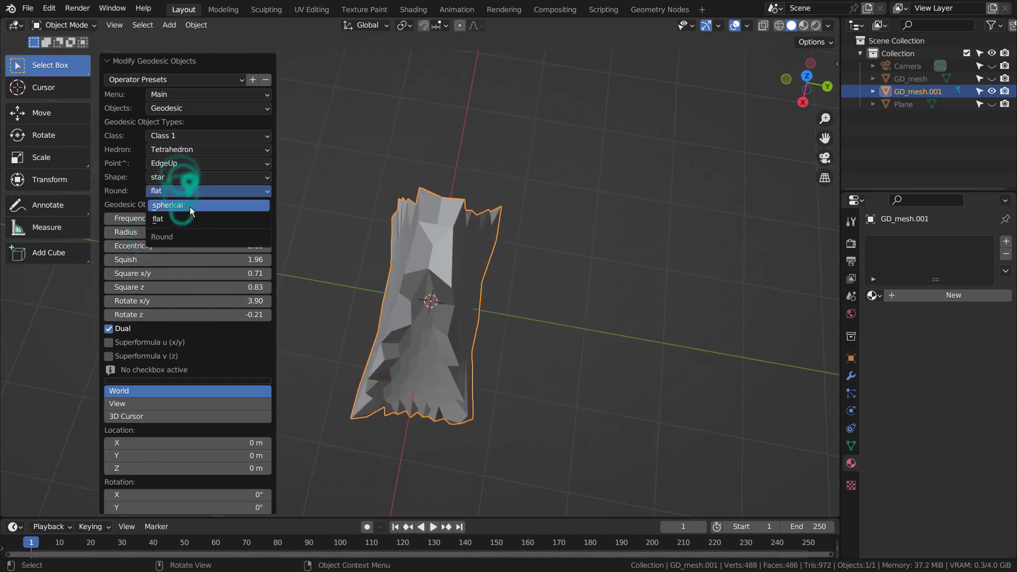
left_click(191, 215)
Step: Enable Superformula v (z), set Scale Z Base to 8.83, Scale lock Top Z to 1.78 and Inflate Base to 2.80, and adjust the remaining superform parameters
left_click(182, 341)
left_click(182, 340)
left_click(167, 356)
left_click(164, 355)
left_click(163, 356)
left_click_drag(179, 386, 196, 387)
middle_click_drag(413, 360, 471, 283)
left_click_drag(175, 383, 204, 384)
left_click_drag(160, 394, 159, 480)
middle_click_drag(370, 402, 465, 368)
Step: Reopen the finished dome's settings with Change Geodesic Dome and try a frequency of 7
left_click(549, 329)
left_click(437, 349)
scroll(438, 351, "down", 3)
right_click(403, 275)
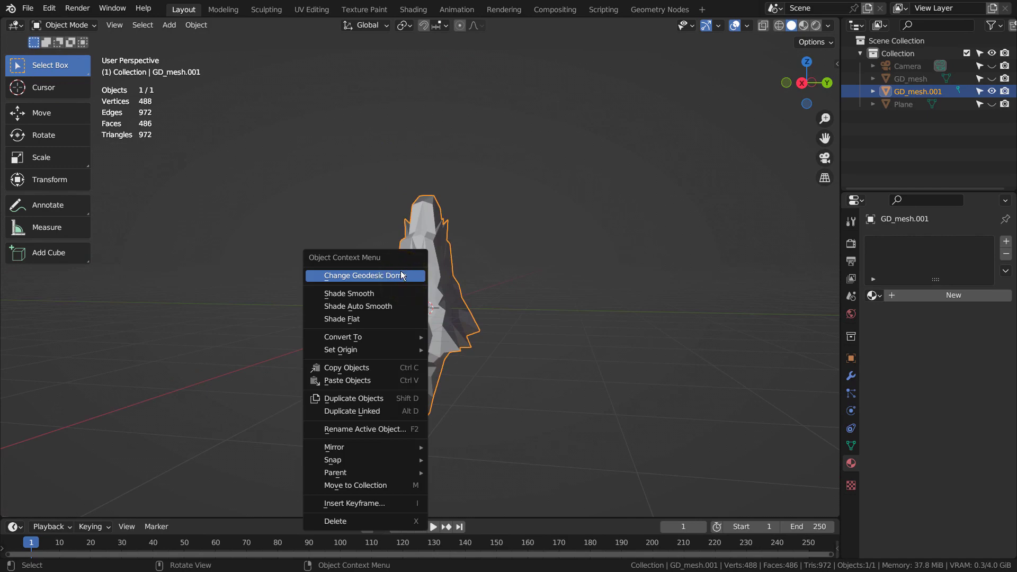
left_click(369, 275)
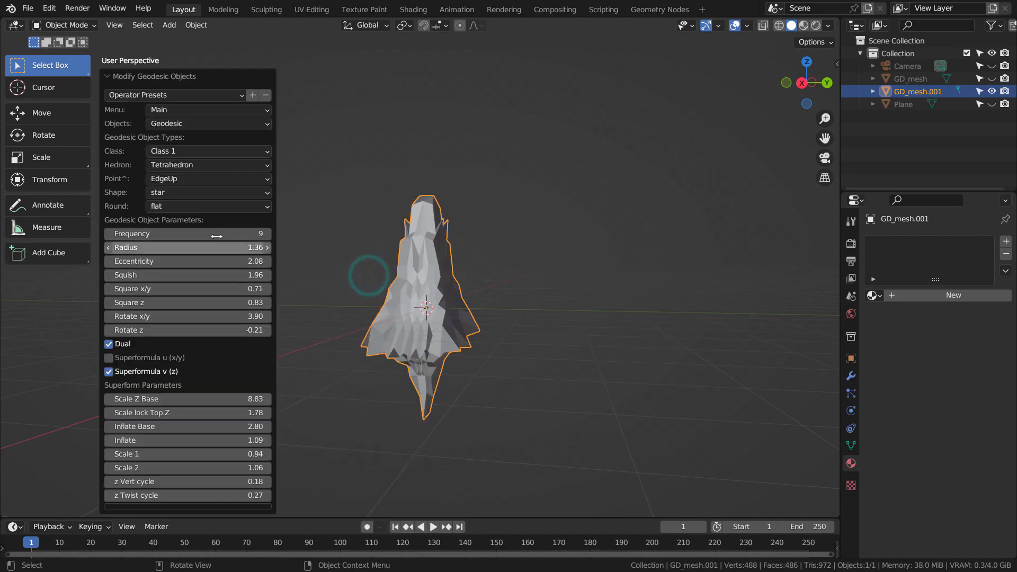
left_click_drag(216, 234, 243, 234)
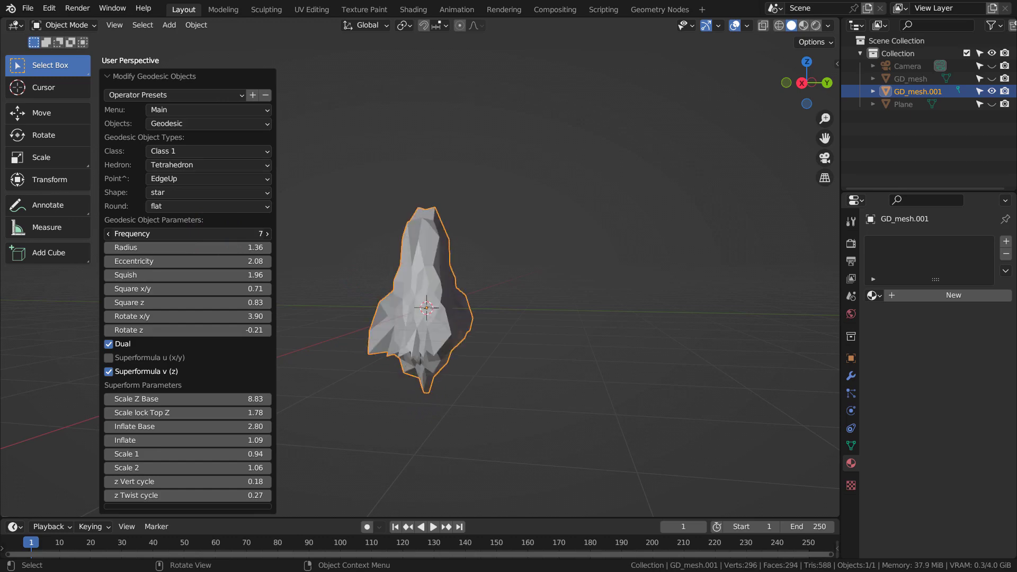
left_click(648, 240)
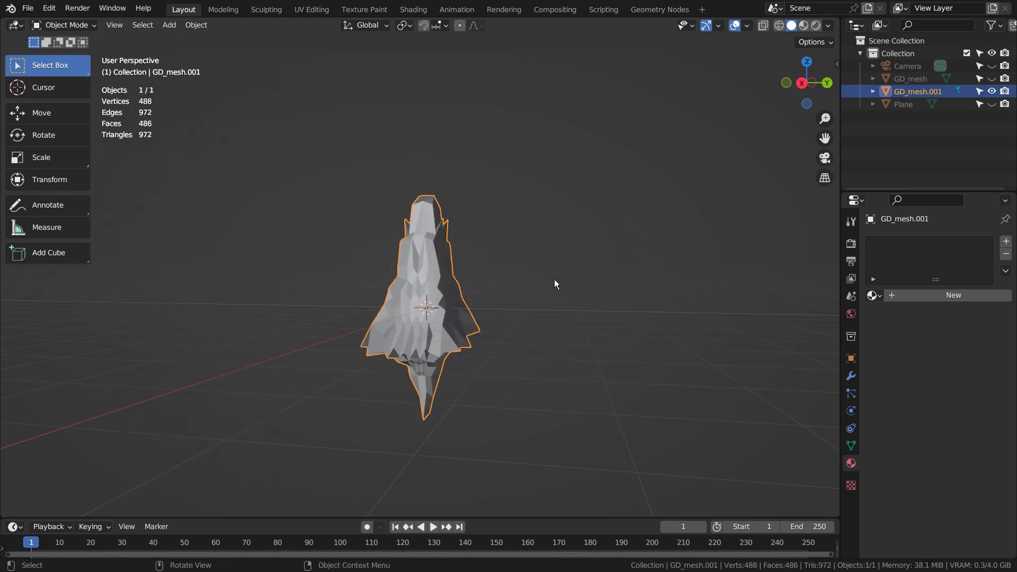
Step: Hide GD_mesh.001, then show and select the original GD_mesh
left_click(991, 91)
left_click(991, 78)
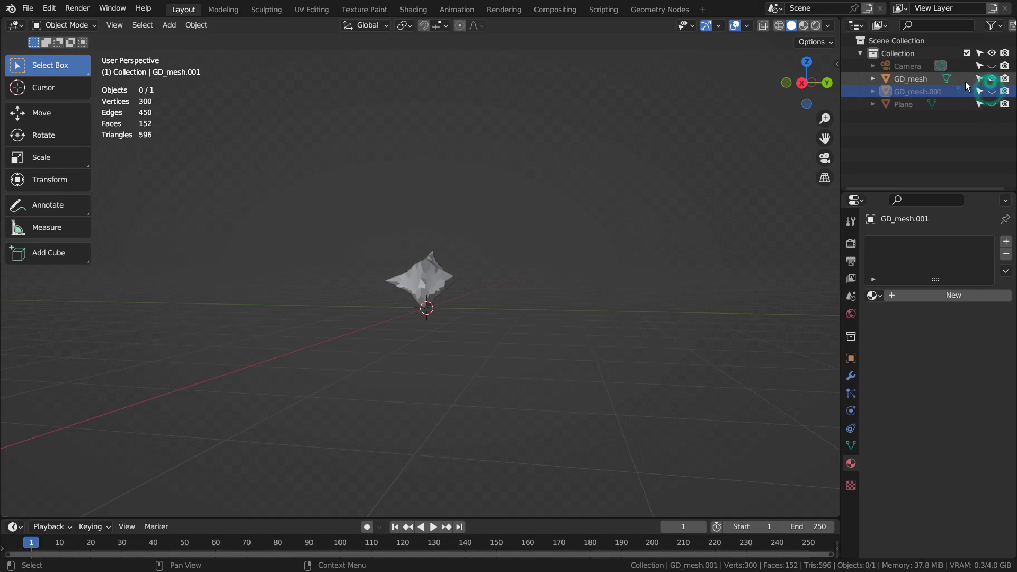
left_click(926, 80)
scroll(435, 288, "up", 3)
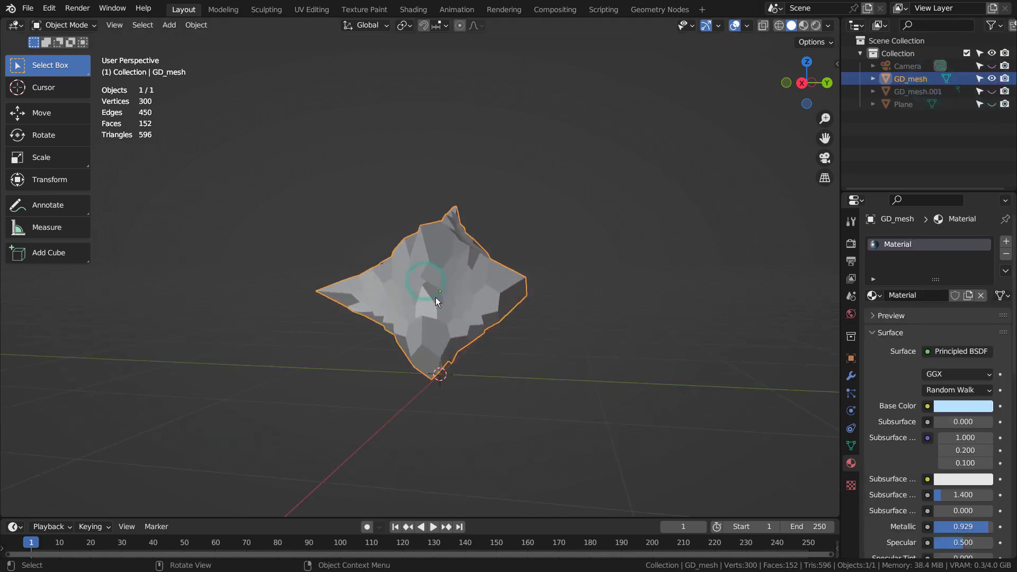
Step: Open the Change Geodesic Dome settings of GD_mesh to review its class, shape, frequency and squareness parameters
middle_click_drag(435, 297, 415, 266)
right_click(414, 265)
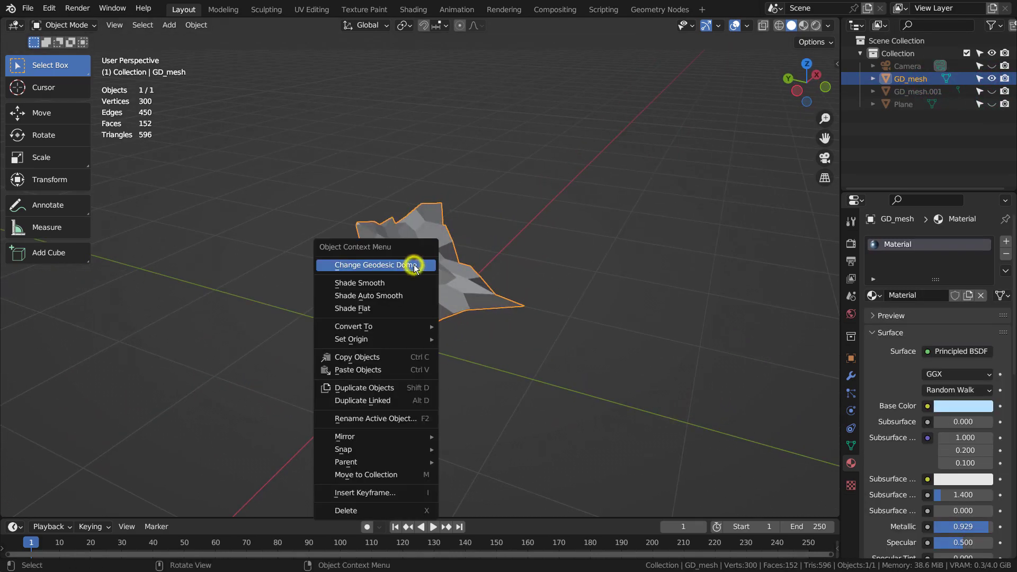
left_click(414, 264)
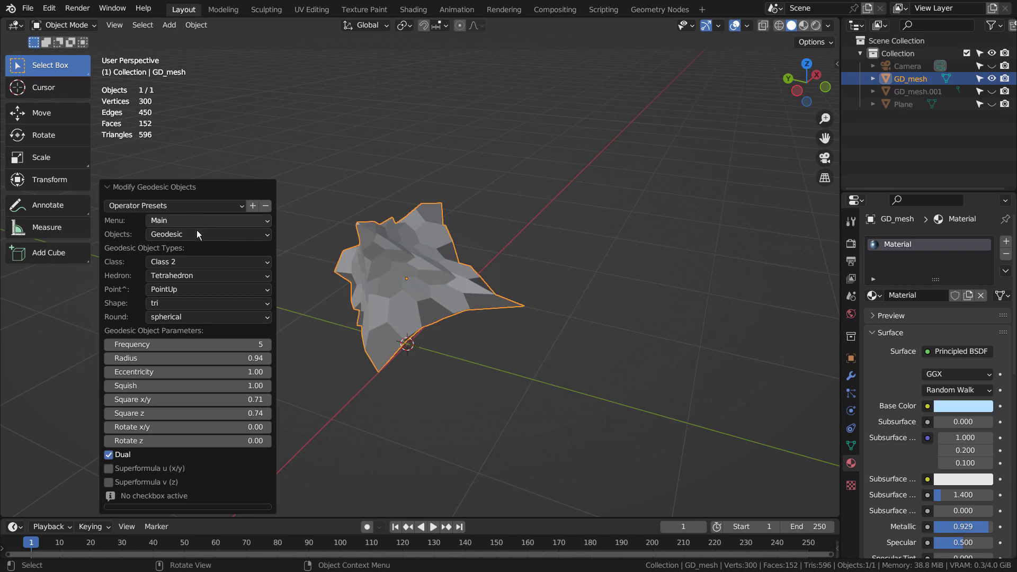
left_click(334, 405)
Step: Add a plane at the crystal's base and scale it up into a large ground surface
middle_click_drag(413, 383, 433, 315)
scroll(544, 205, "down", 3)
key("shift+a")
left_click(574, 202)
key("s")
left_click(156, 238)
Step: Subdivide the new ground plane in Edit Mode with 55 cuts
key("Tab")
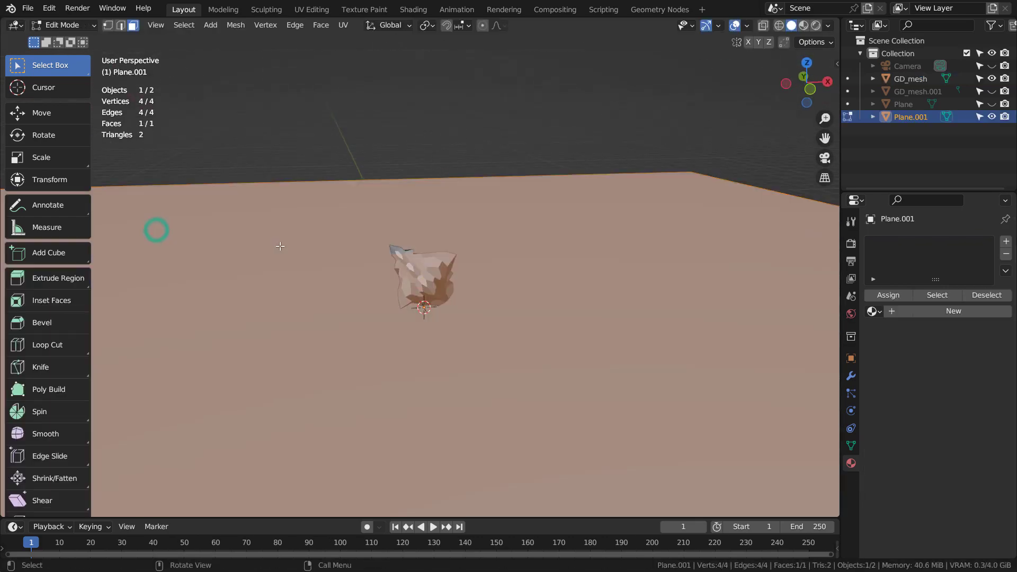
right_click(506, 280)
left_click(505, 280)
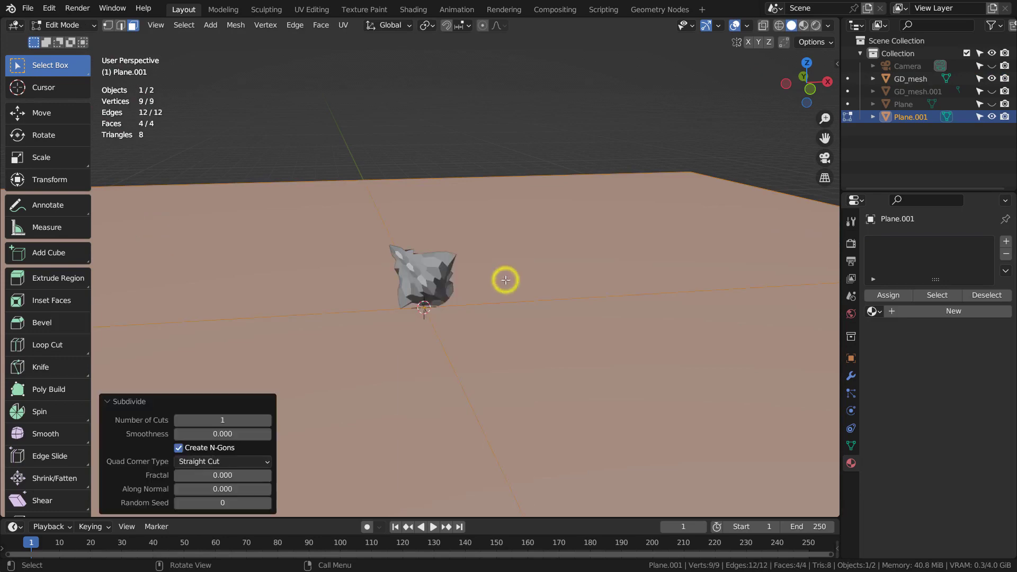
left_click(222, 416)
type("55")
key("Return")
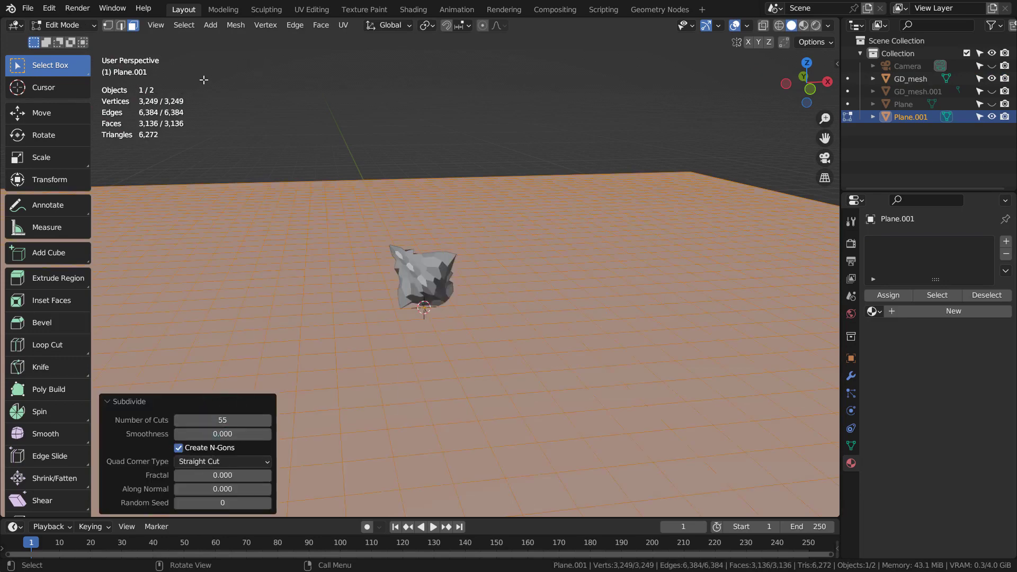
Step: Apply Randomize to all of the ground plane's vertices, reduce the amount, and return to Object Mode
left_click(237, 27)
mouse_move(240, 42)
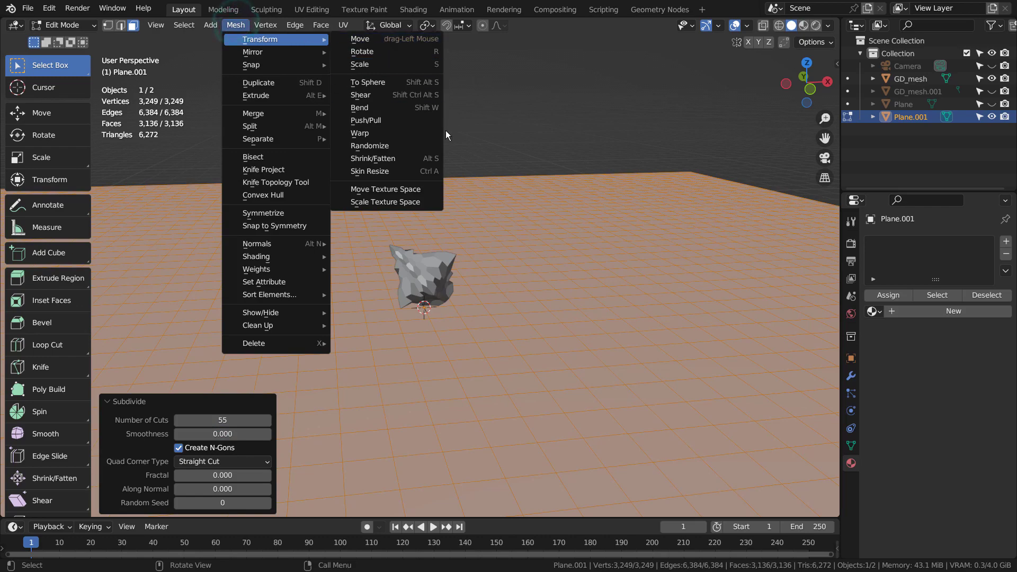
left_click(423, 146)
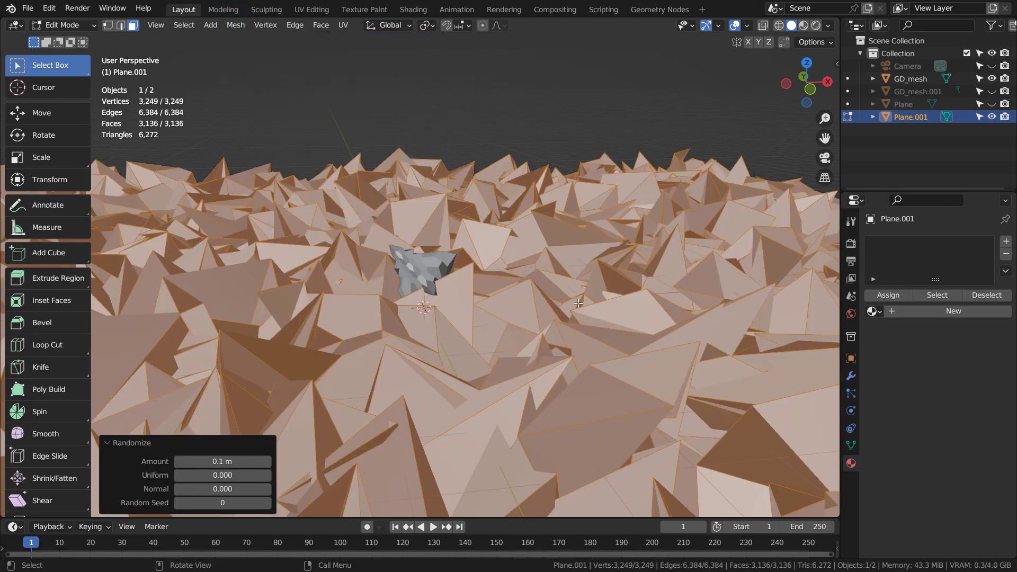
mouse_move(240, 461)
left_mouse_down()
mouse_move(202, 461)
mouse_move(223, 461)
left_mouse_up()
key("Tab")
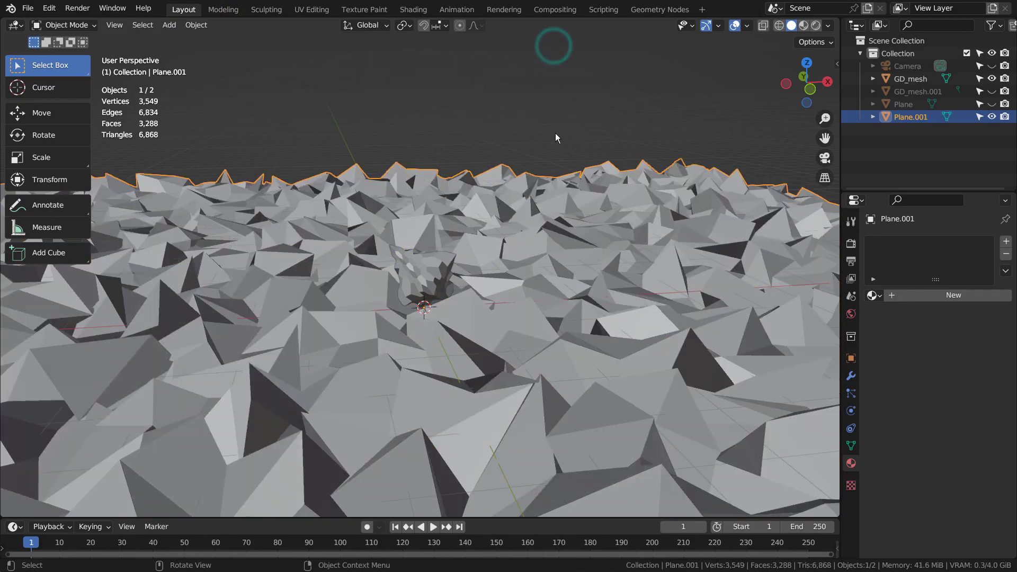
Step: Through the camera, scale the spiky plane to about 0.272 and move it slightly along Z beneath the crystal
middle_click_drag(555, 133, 729, 182)
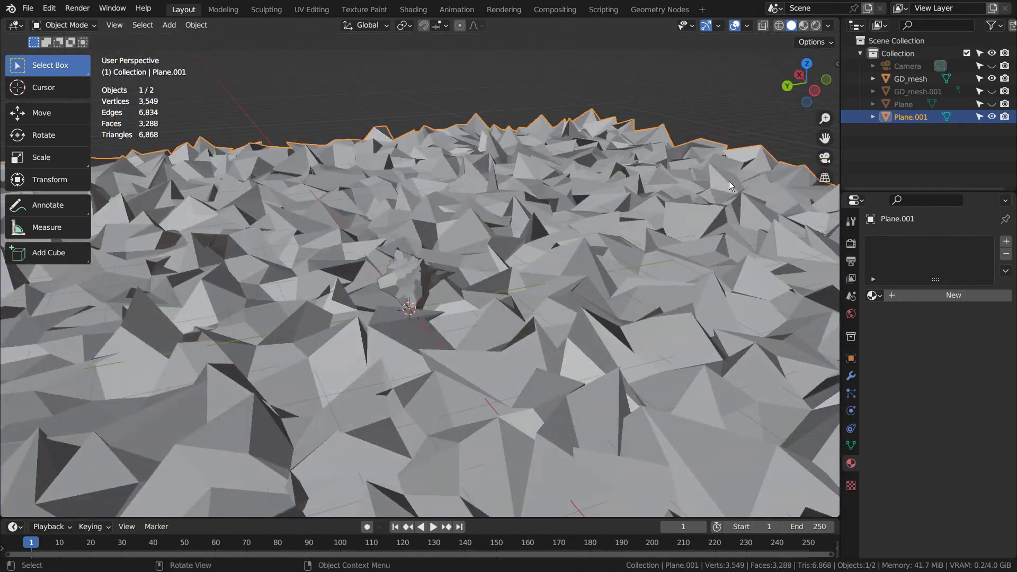
key("KP_0")
key("s")
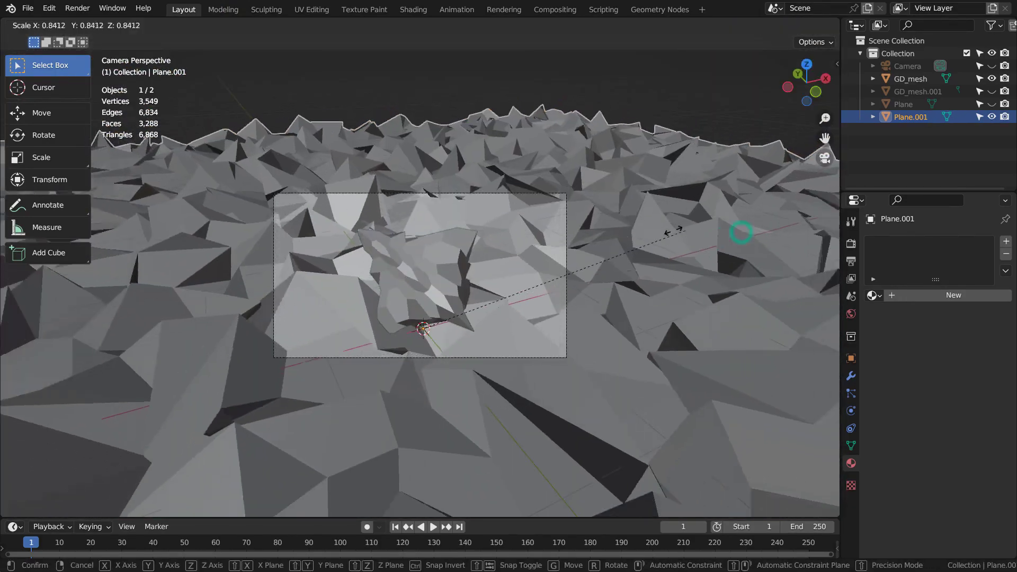
left_click(475, 254)
key("g")
key("z")
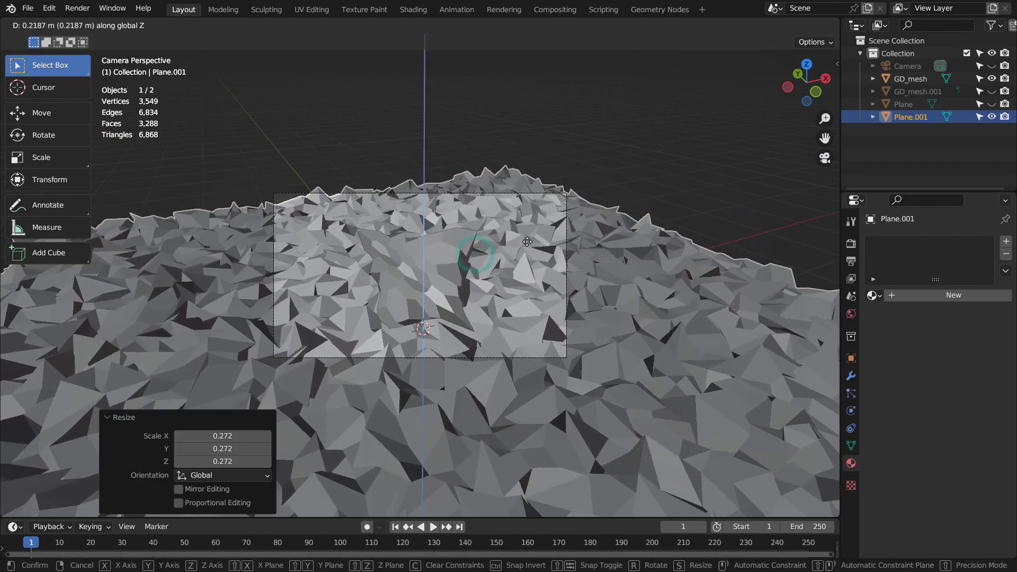
left_click(527, 263)
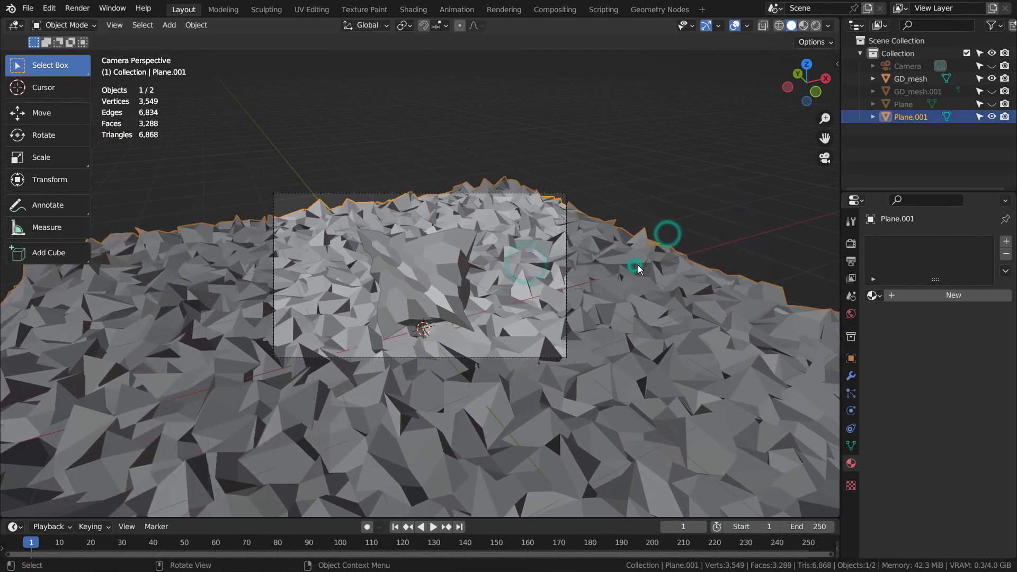
Step: Delete the demonstration plane, then unhide and select the original Plane, ending in the camera view
key("Delete")
left_click(991, 104)
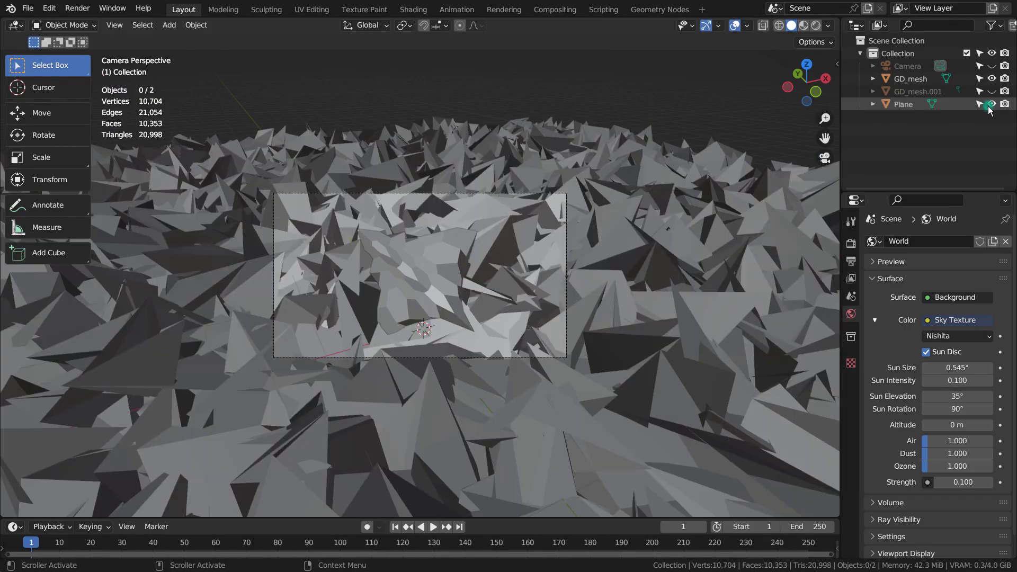
left_click(608, 274)
middle_click_drag(608, 274, 678, 310)
key("KP_0")
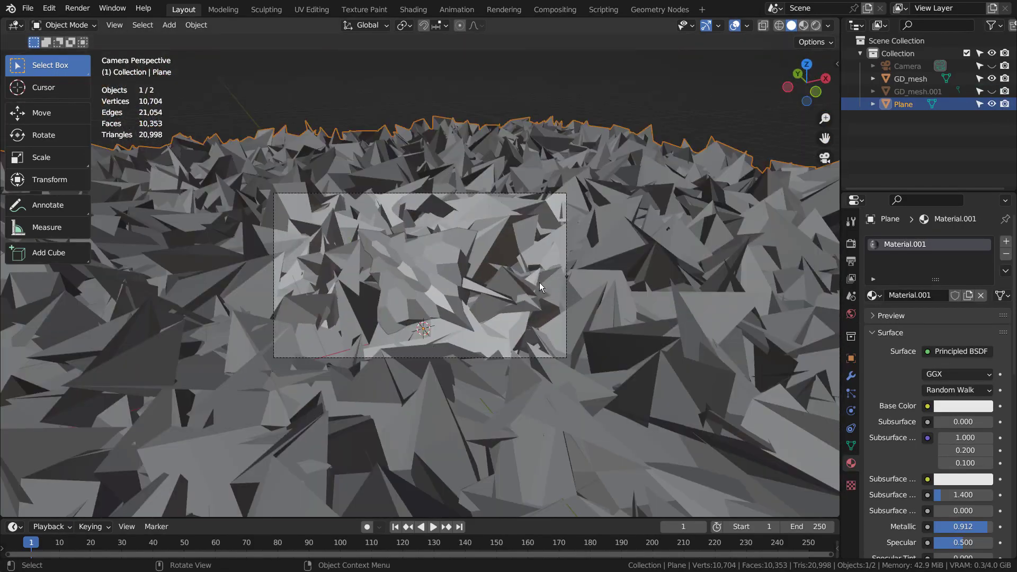
Step: Select GD_mesh and examine its Principled BSDF material settings in an enlarged view
left_click(404, 290)
key("ctrl+space")
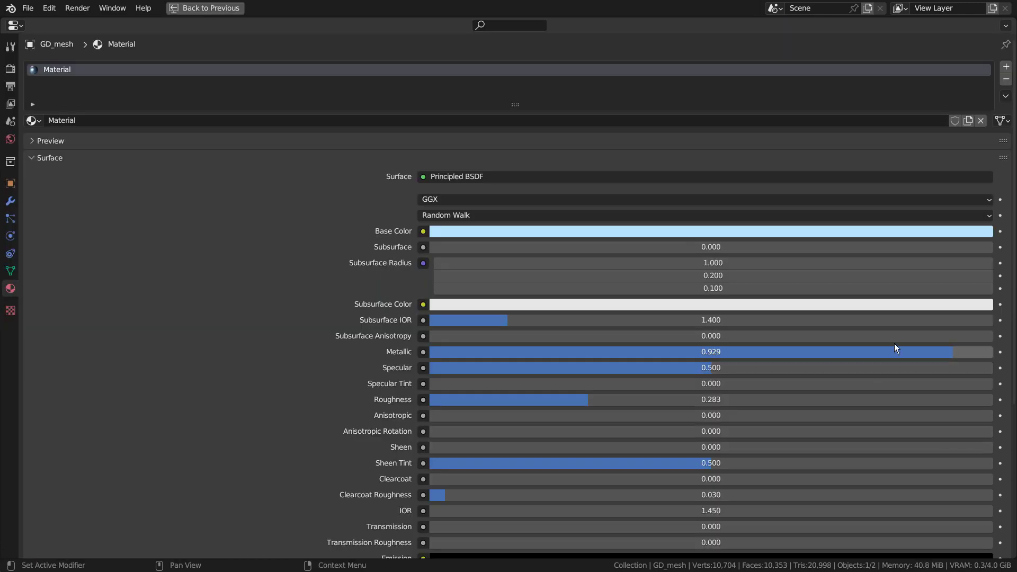
scroll(884, 351, "down", 3)
scroll(884, 351, "down", 1)
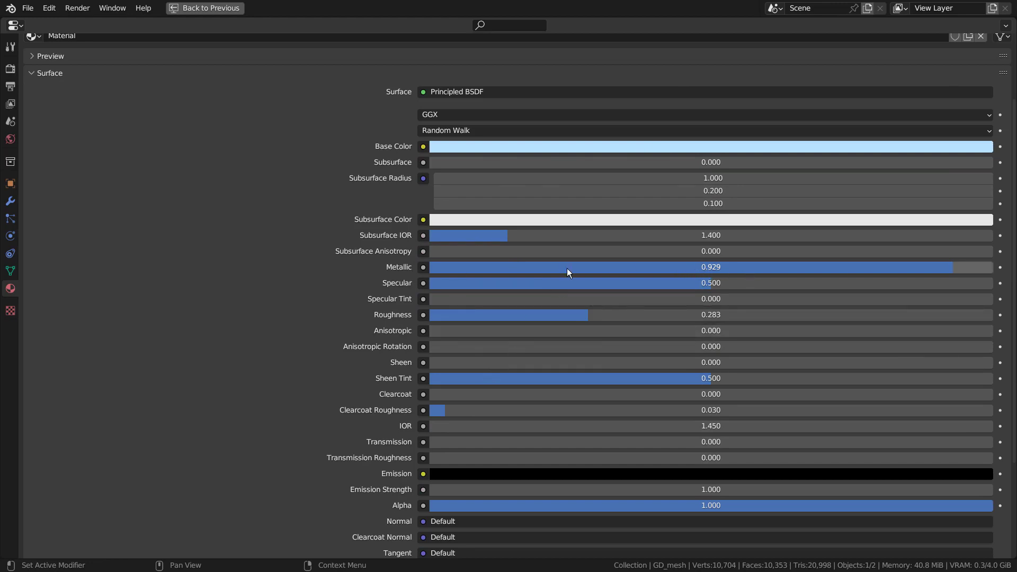
key("ctrl+space")
Step: Select the spiky Plane and examine the Principled BSDF values of Material.001 in an enlarged view
left_click(693, 211)
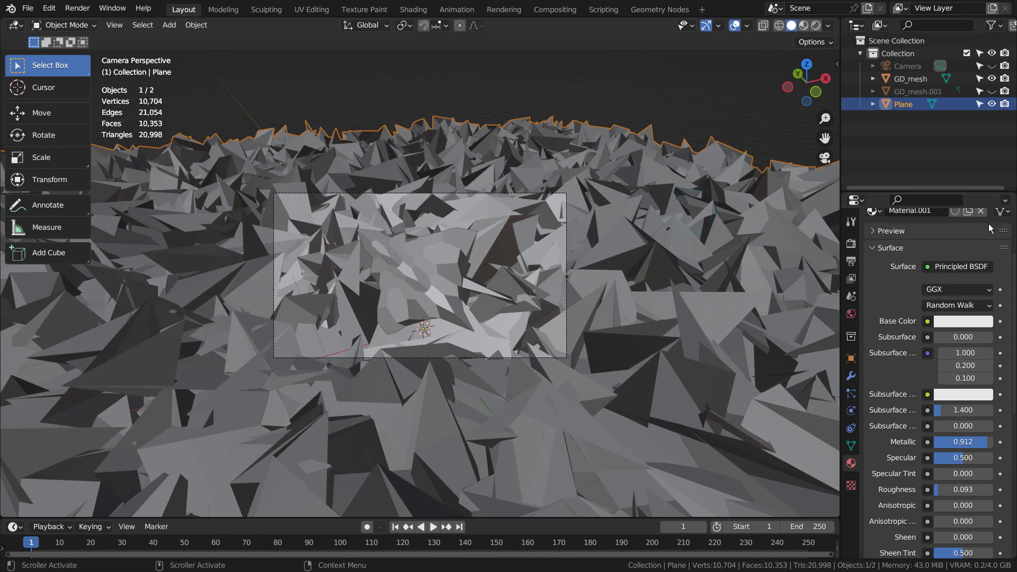
key("ctrl+space")
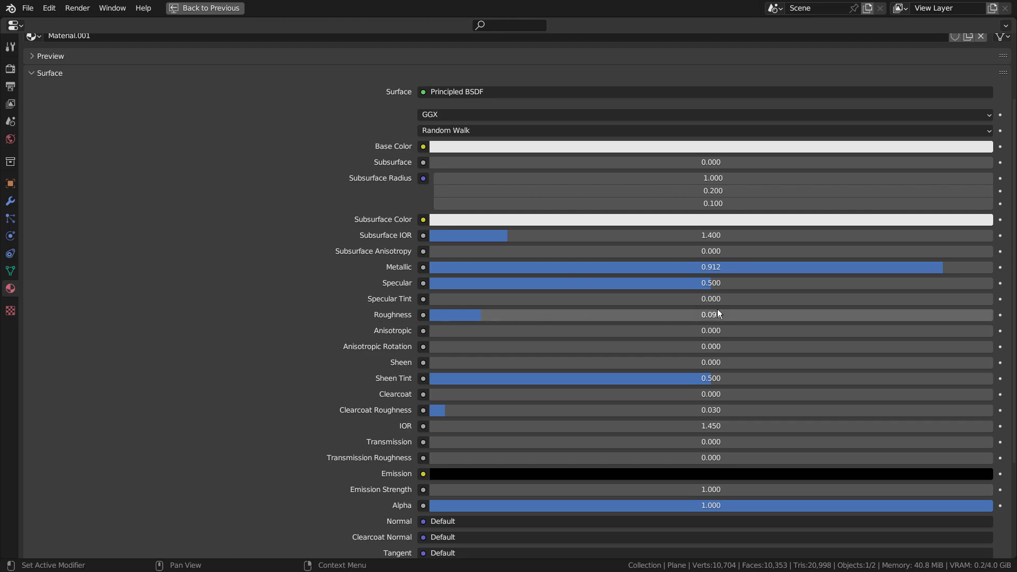
key("ctrl+space")
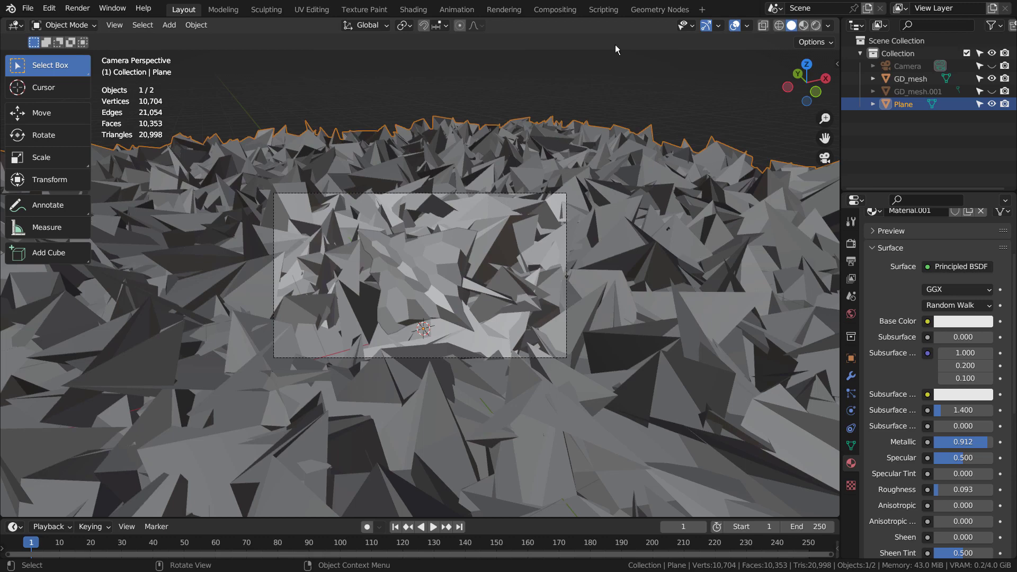
Step: Review the scene's render sampling settings, then display the whole compositing node tree in an enlarged view
left_click(850, 243)
scroll(957, 317, "up", 4)
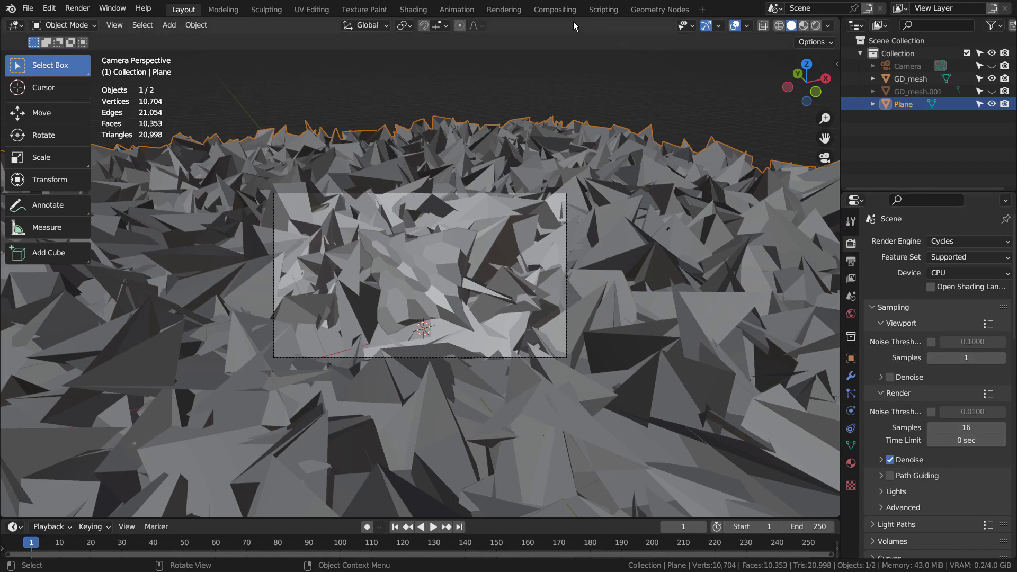
left_click(559, 11)
left_click_drag(508, 208, 448, 143)
key("ctrl+space")
key("Home")
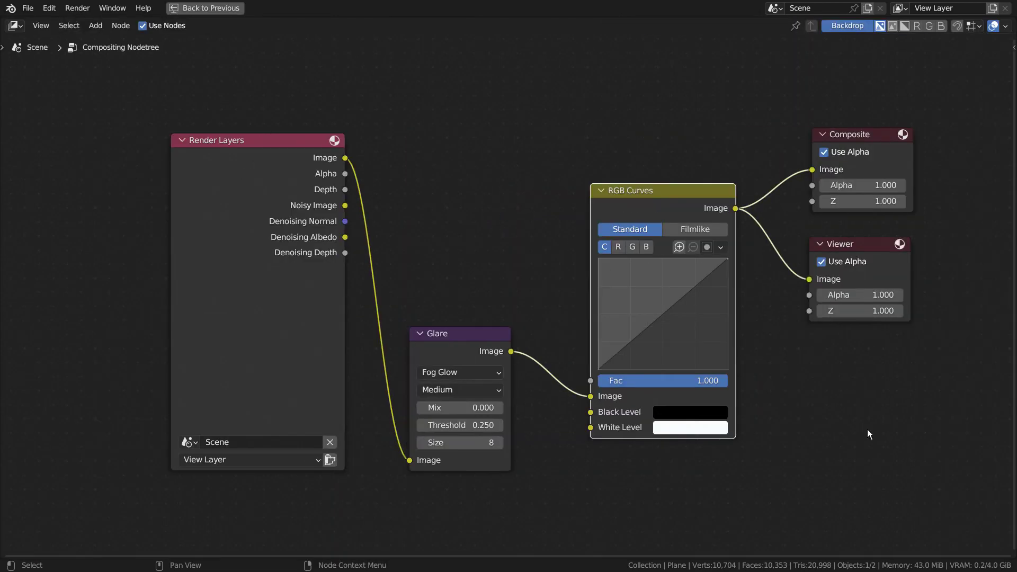